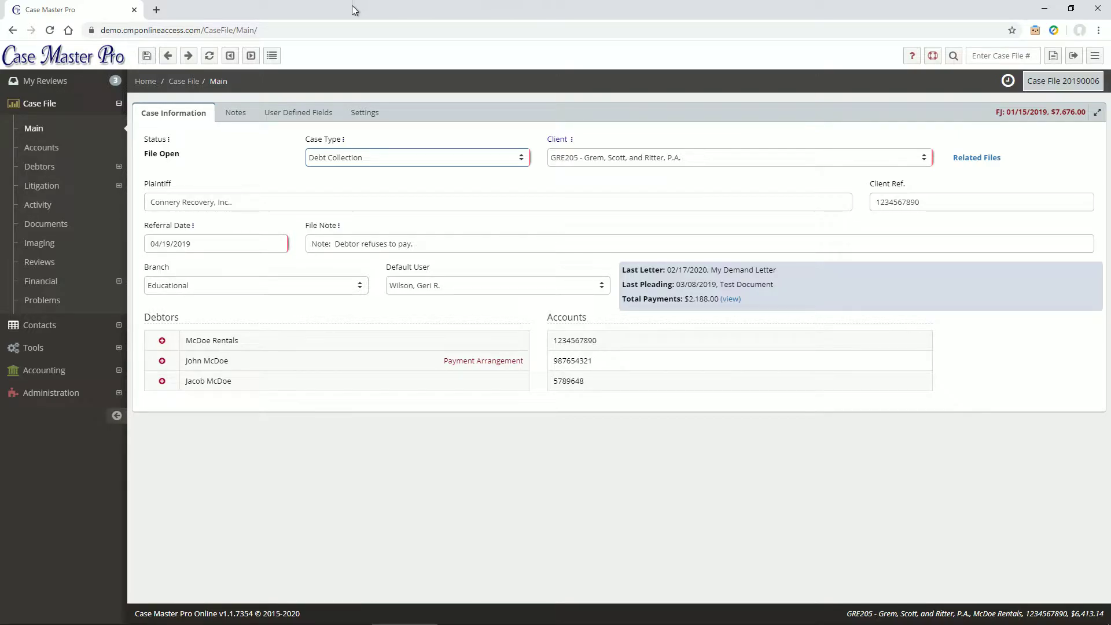
Step: Highlight the File Open status and check the case type list, keeping Debt Collection
{"action": "left_click_drag", "start_coordinate": [139, 156], "coordinate": [177, 155]}
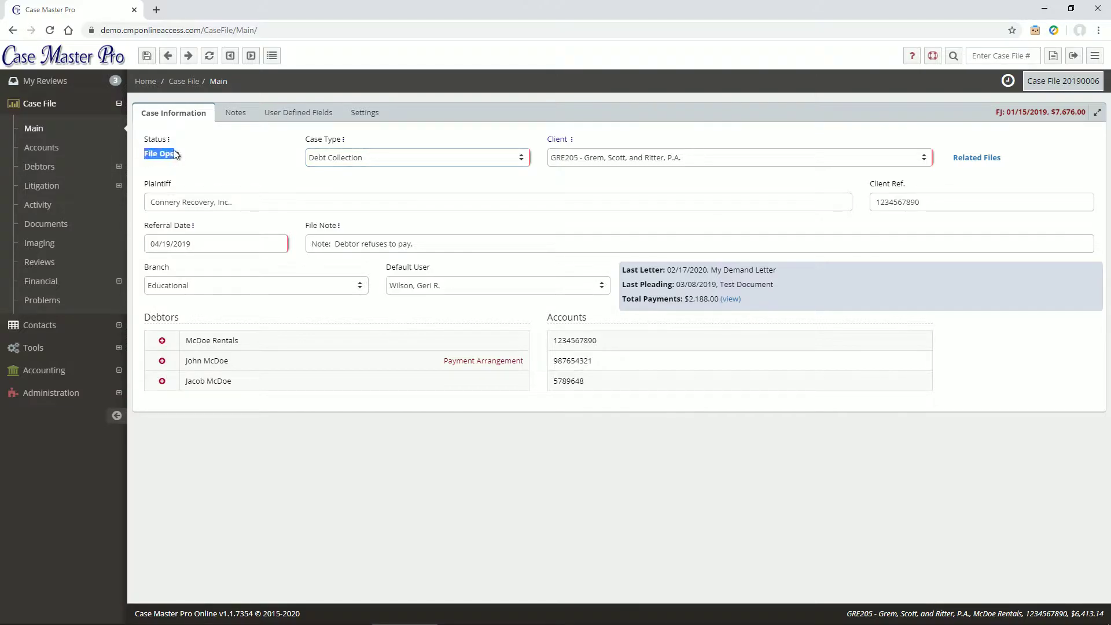
{"action": "left_click", "coordinate": [374, 157]}
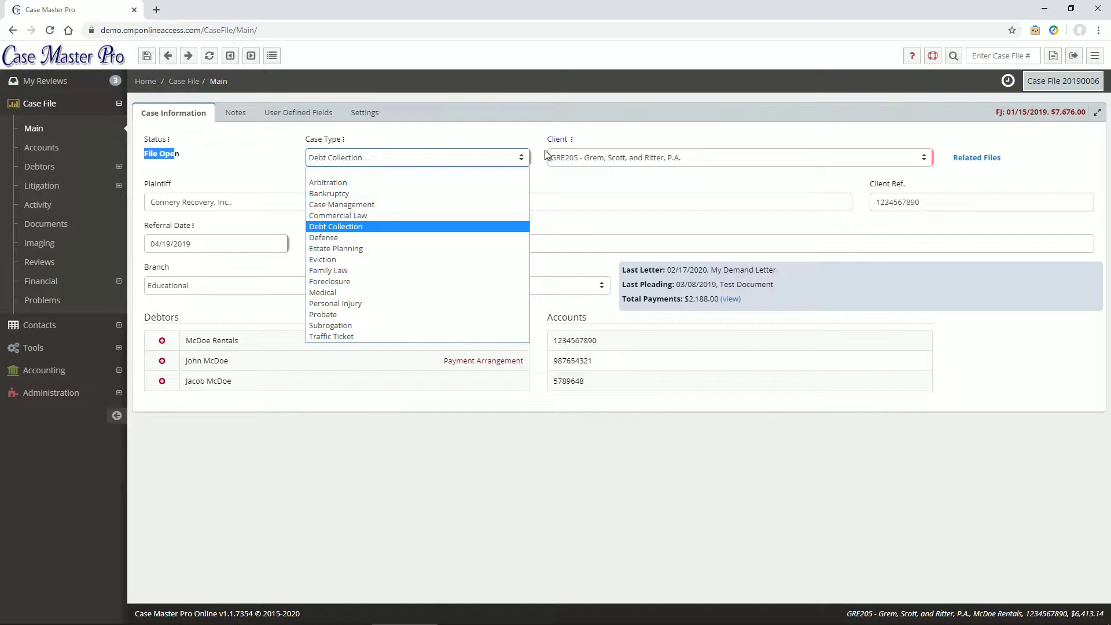
{"action": "mouse_move", "coordinate": [559, 144]}
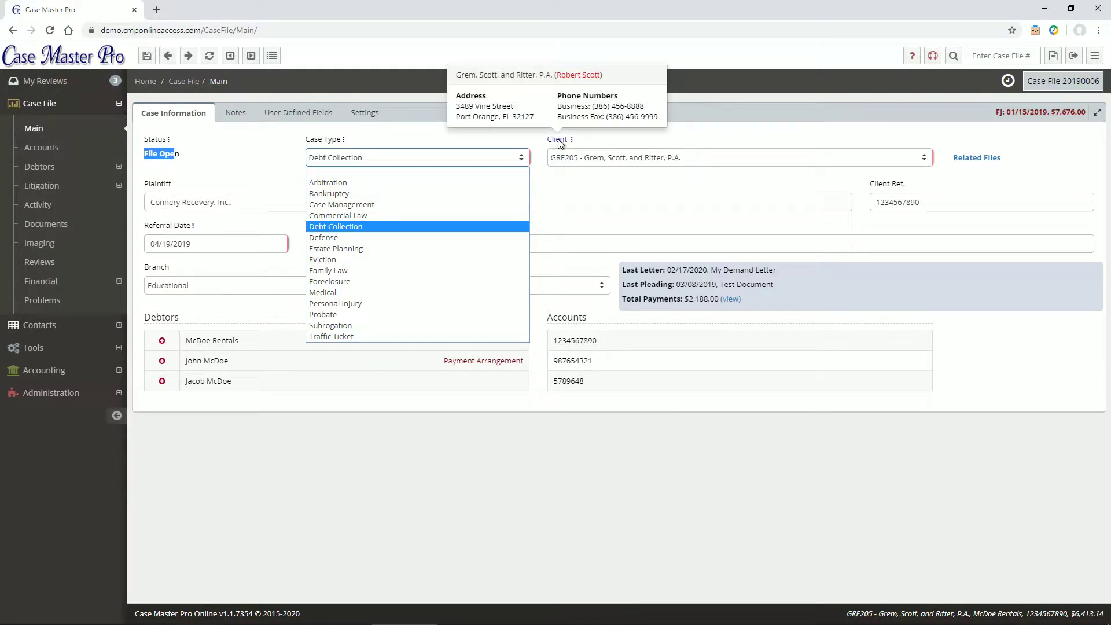
{"action": "left_click", "coordinate": [278, 204]}
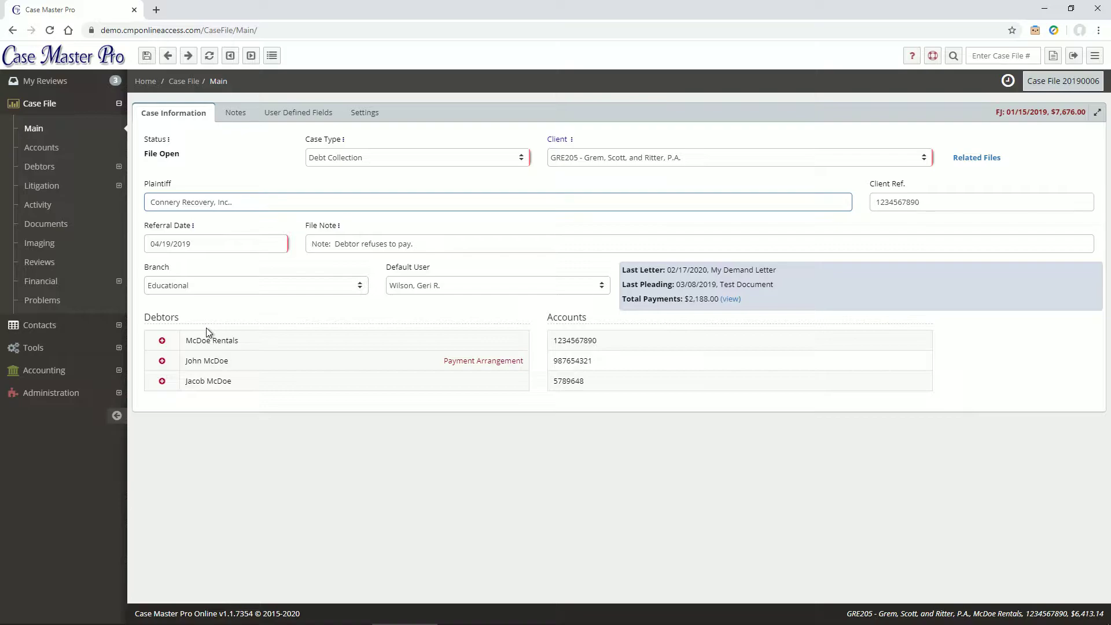
Step: Expand the McDoe Rentals debtor and the second debtor to show their details
{"action": "left_click", "coordinate": [162, 341]}
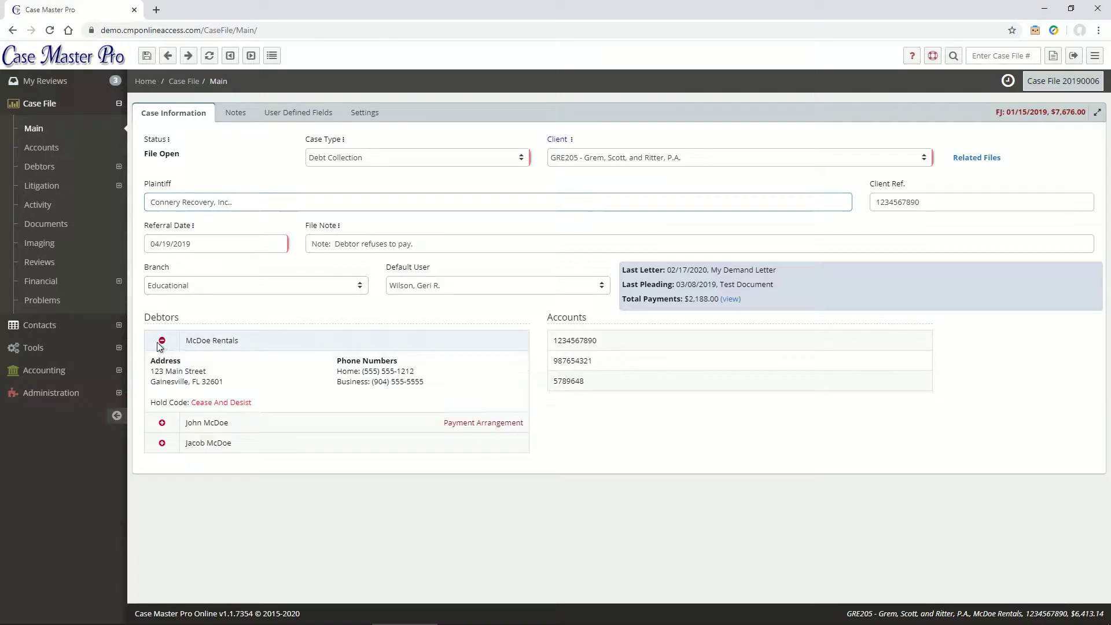
{"action": "left_click", "coordinate": [162, 423]}
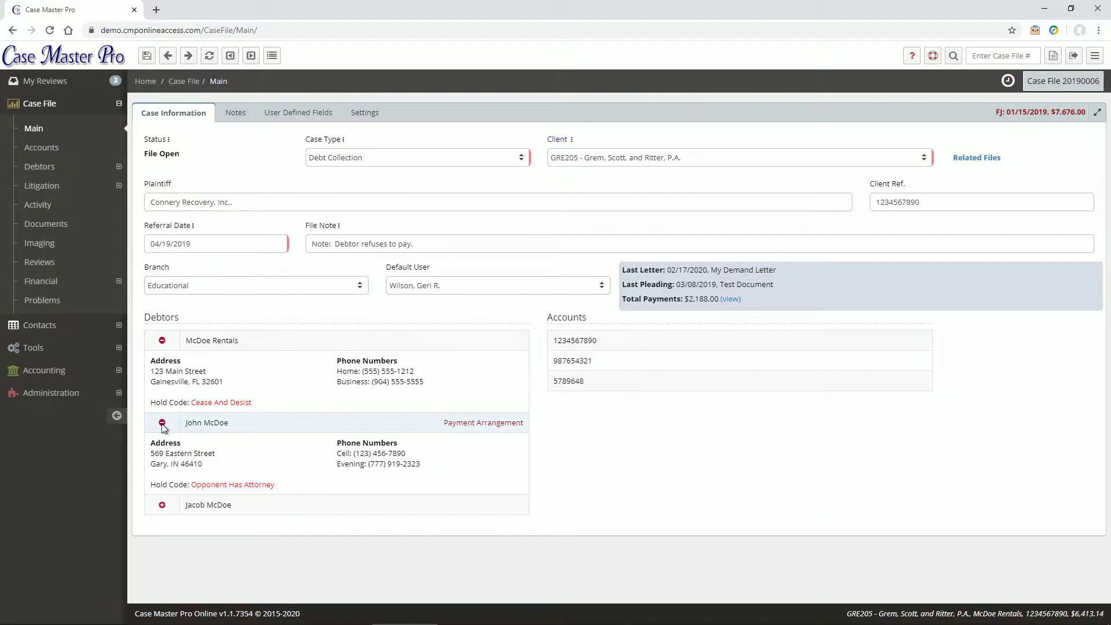
{"action": "mouse_move", "coordinate": [463, 424]}
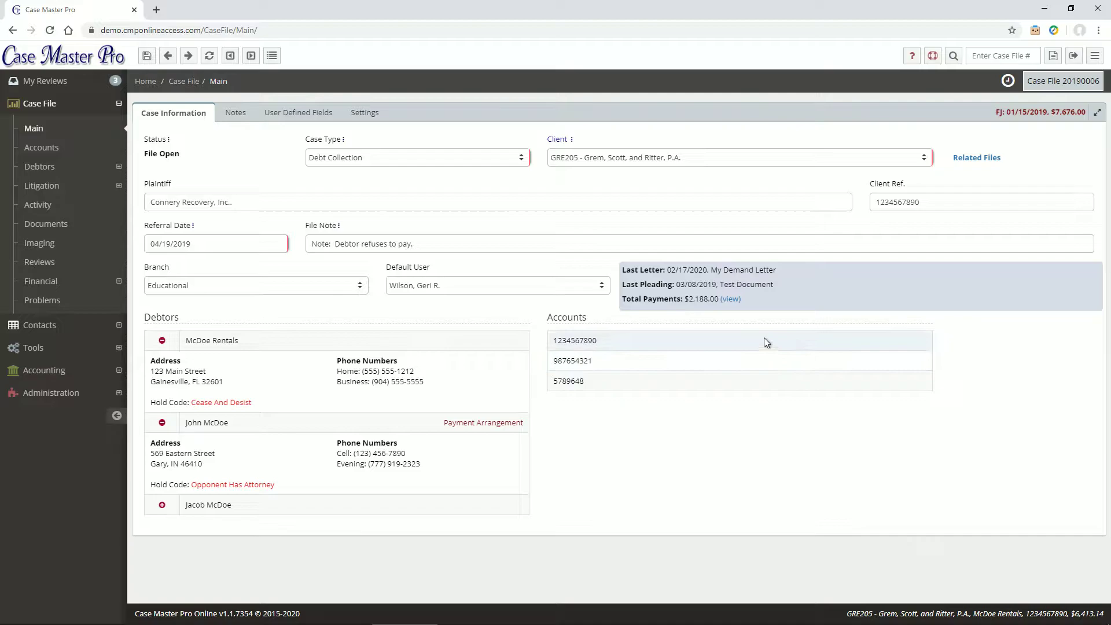
Step: Review the payment history, then highlight the final judgment date
{"action": "left_click", "coordinate": [732, 300]}
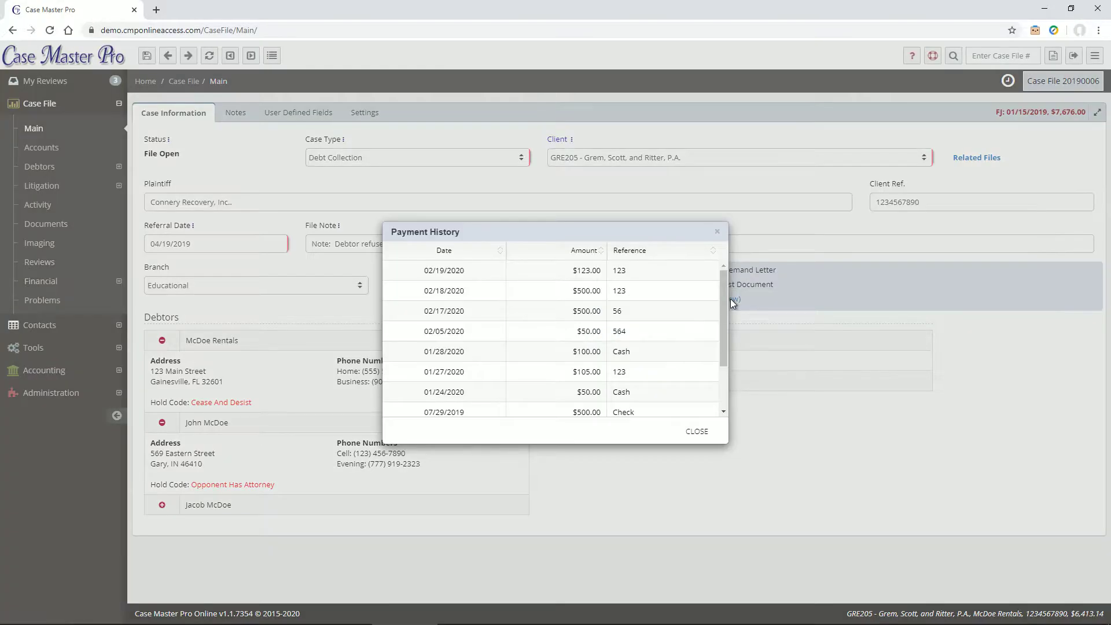
{"action": "scroll", "coordinate": [721, 383], "scroll_direction": "down", "scroll_amount": 2}
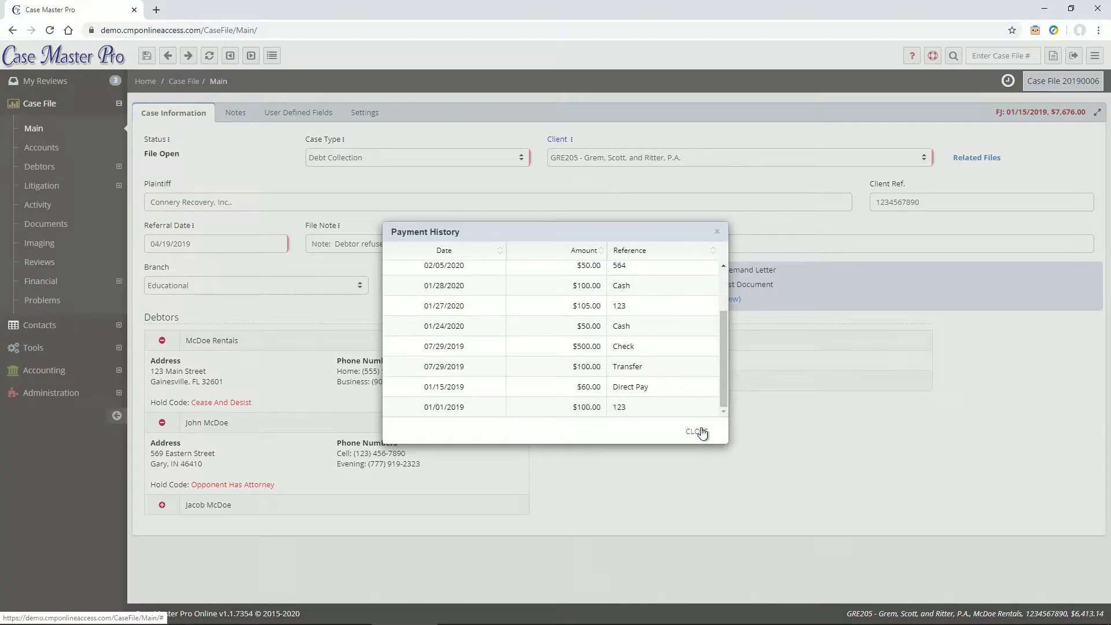
{"action": "left_click", "coordinate": [700, 432]}
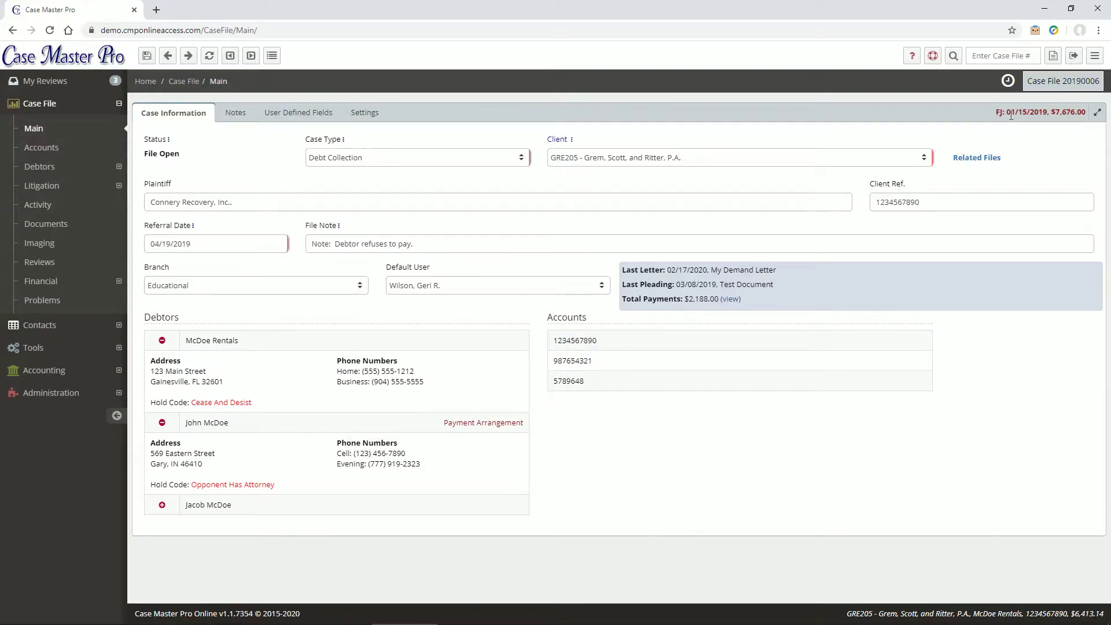
{"action": "left_click_drag", "start_coordinate": [1011, 116], "coordinate": [1052, 116]}
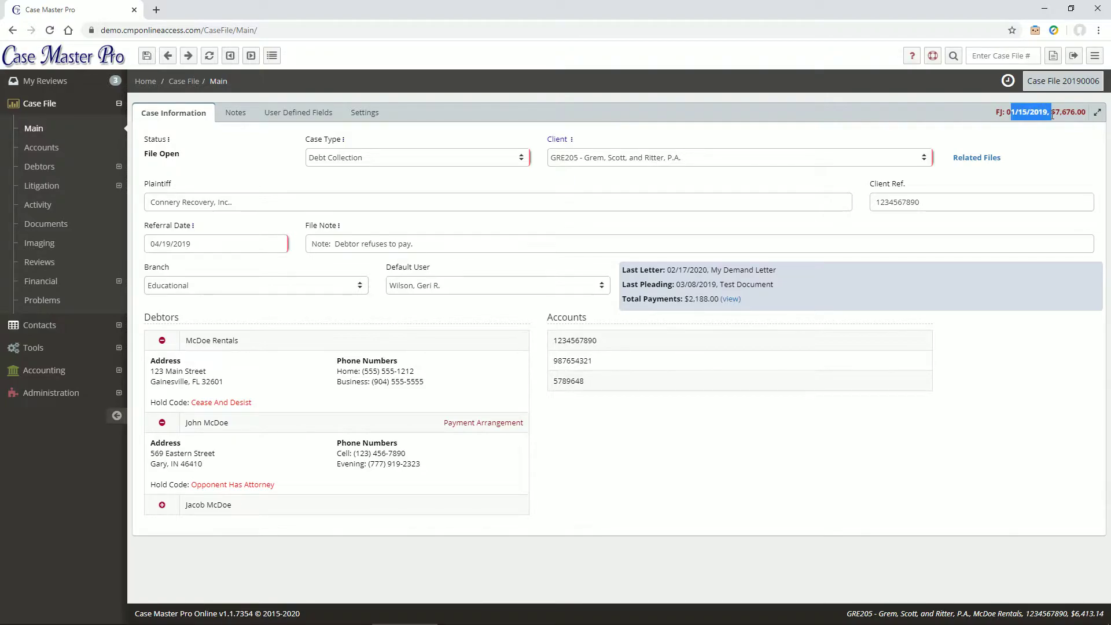
Step: Show the case's notes and cancel a new activity note
{"action": "left_click", "coordinate": [233, 114]}
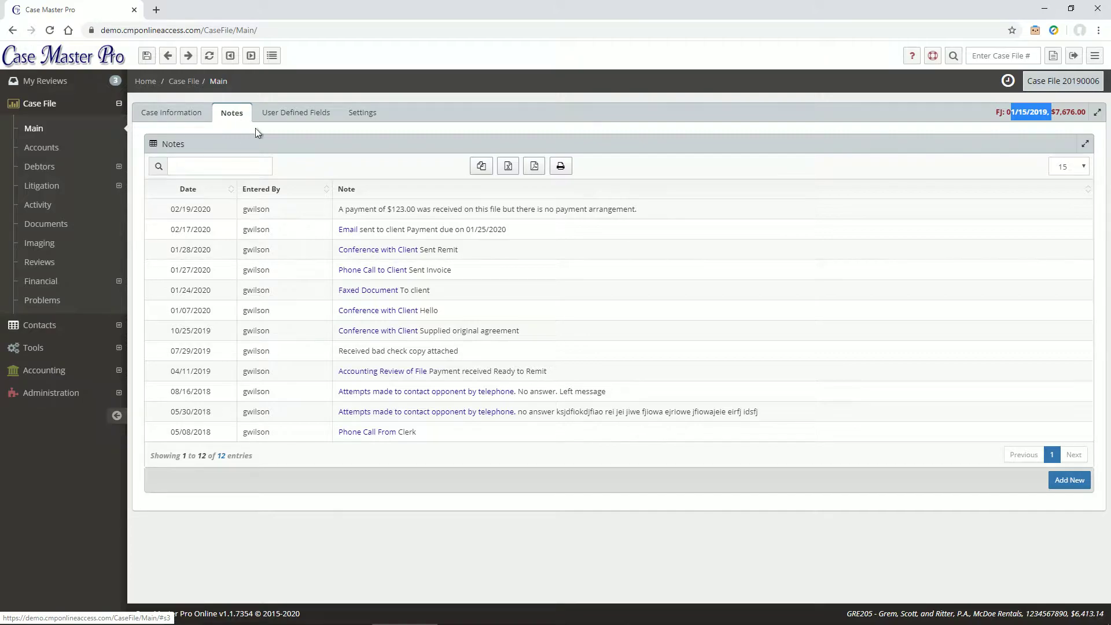
{"action": "left_click", "coordinate": [1069, 480]}
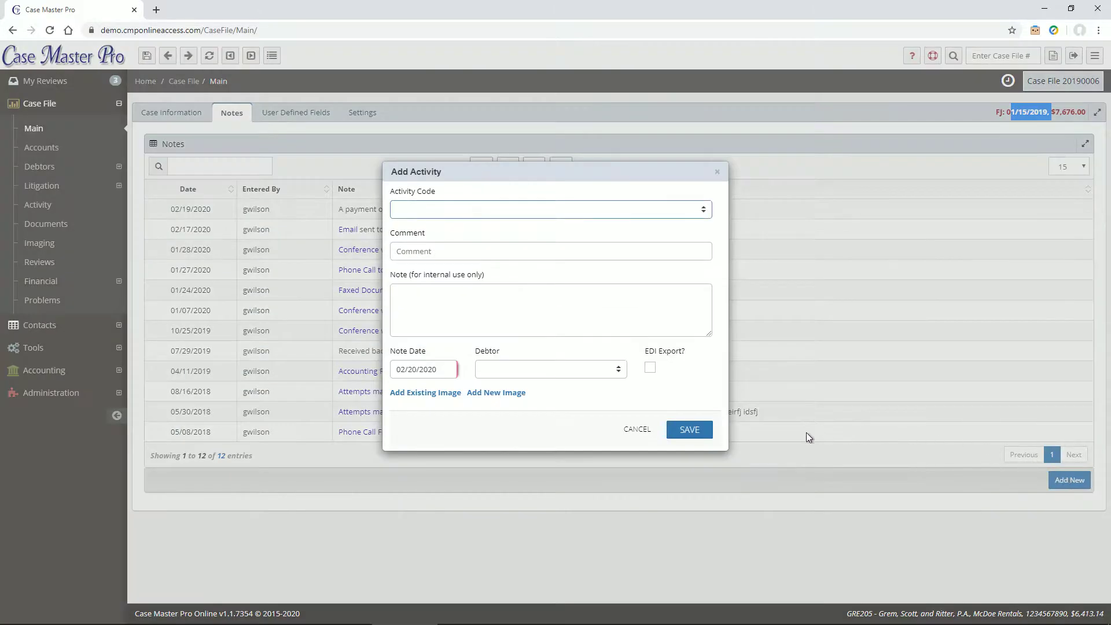
{"action": "left_click", "coordinate": [637, 429]}
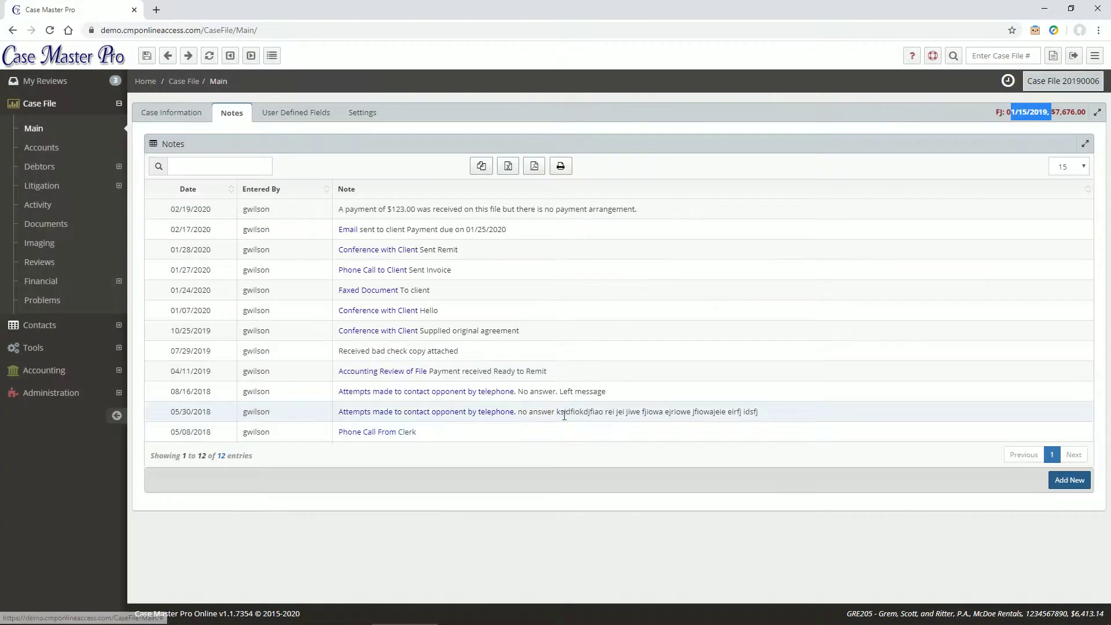
Step: View the User Defined Fields and Settings, cancelling the Close File prompt
{"action": "left_click", "coordinate": [274, 115]}
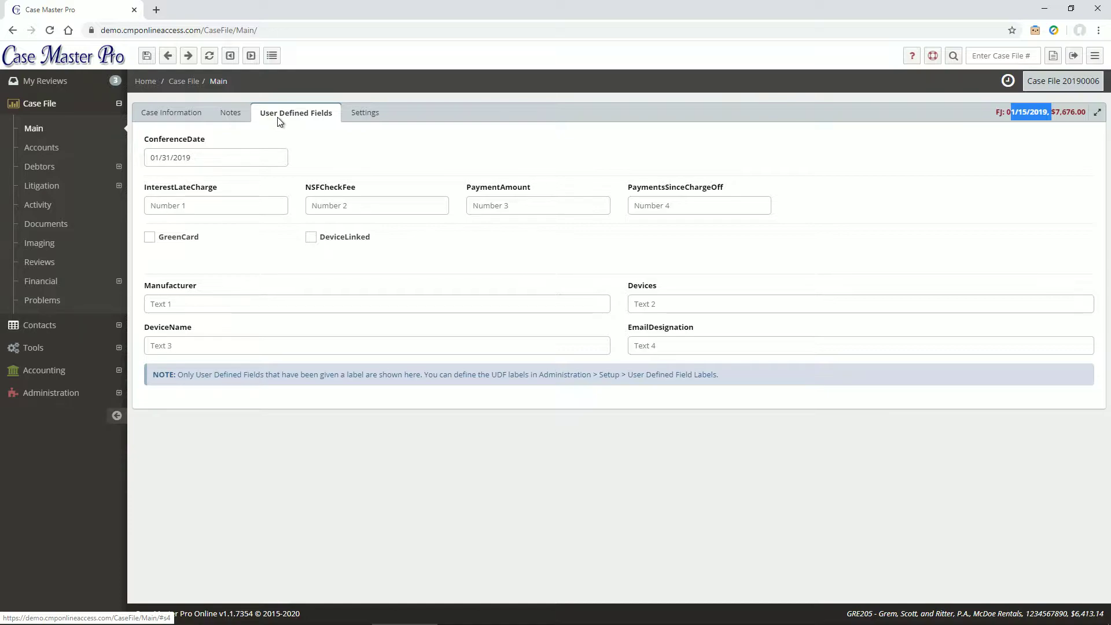
{"action": "left_click", "coordinate": [364, 114]}
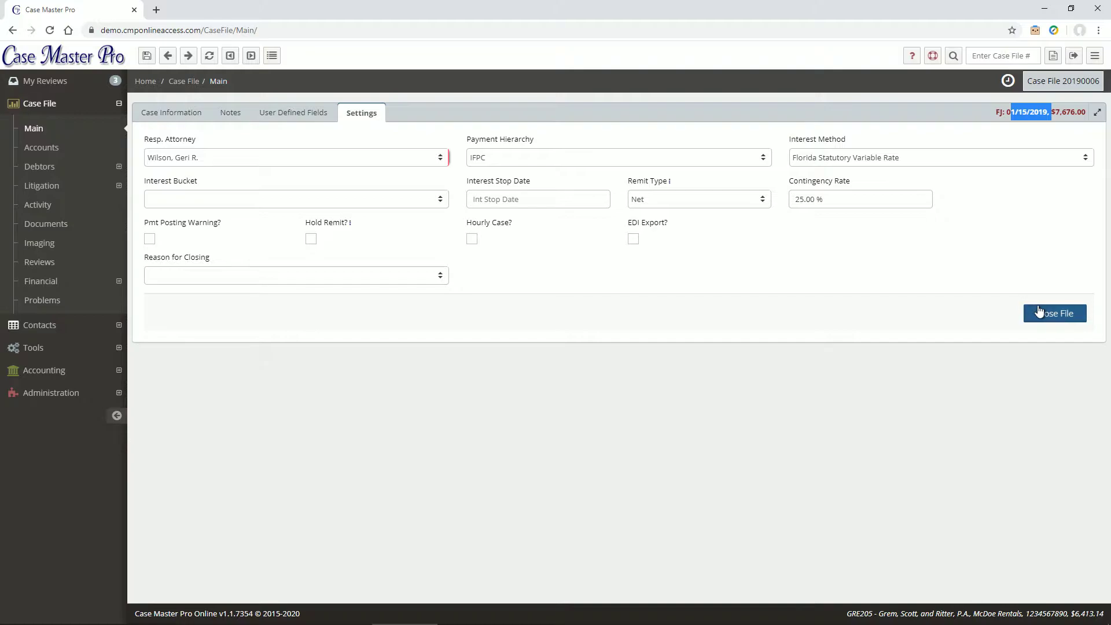
{"action": "left_click", "coordinate": [1058, 313]}
{"action": "left_click", "coordinate": [859, 303]}
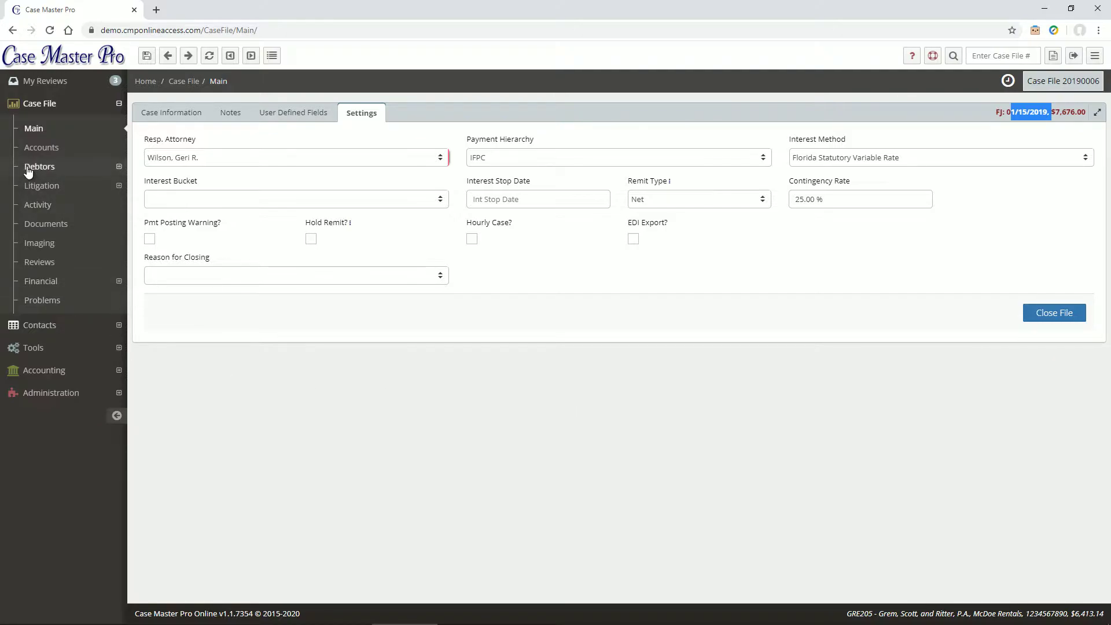
Step: Open Accounts, keep Credit Card as debt type, and inspect Statement Balance, Original Debt and Contract Rate
{"action": "left_click", "coordinate": [37, 149]}
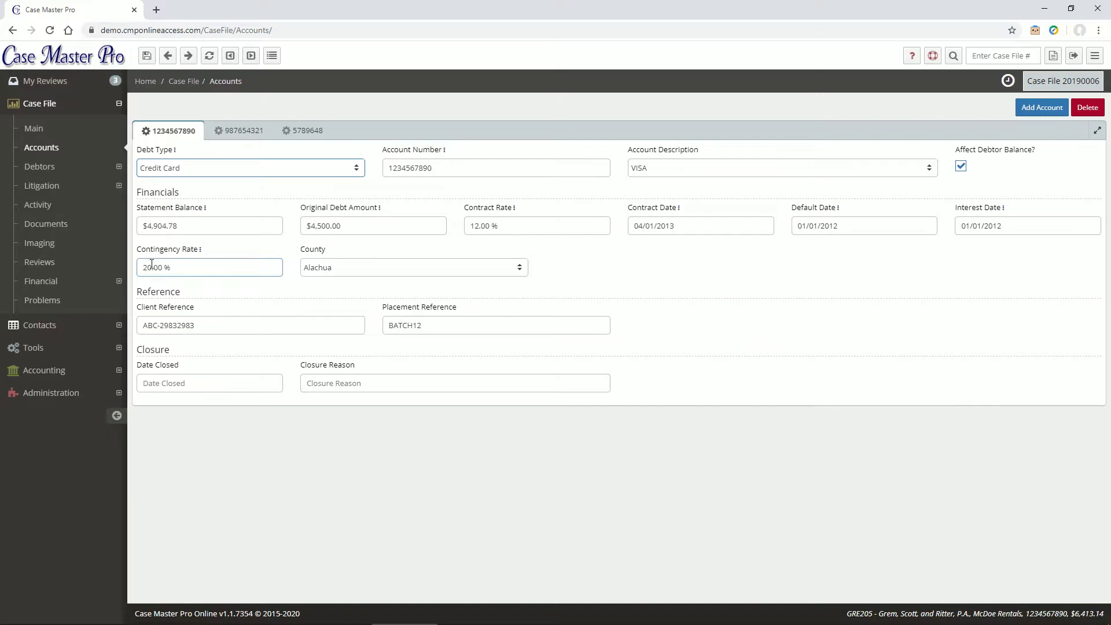
{"action": "left_click", "coordinate": [250, 169]}
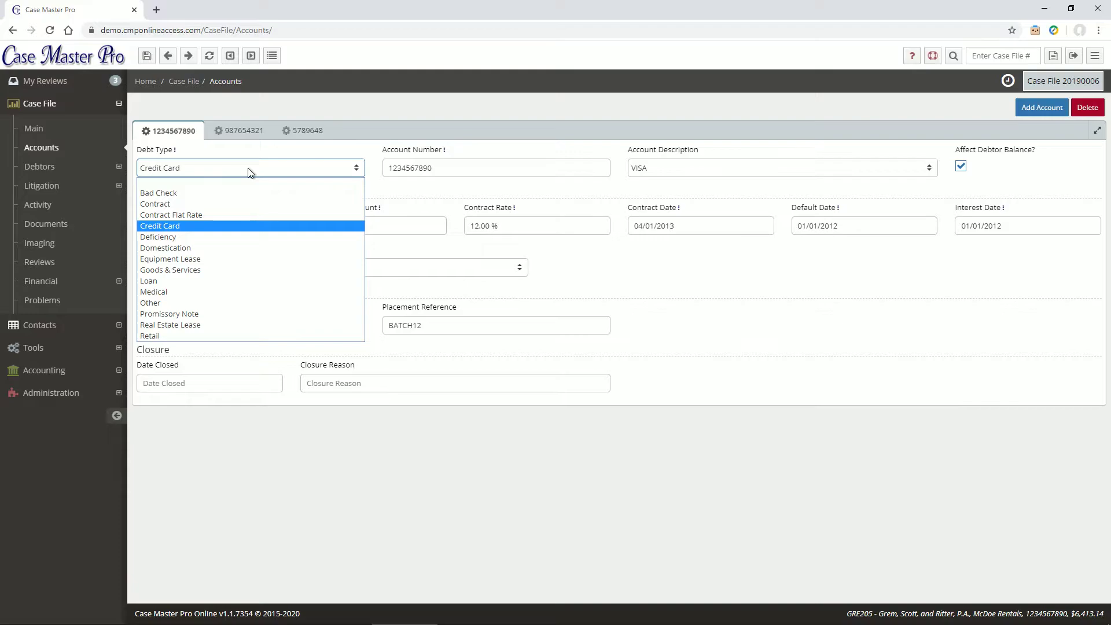
{"action": "left_click", "coordinate": [250, 169]}
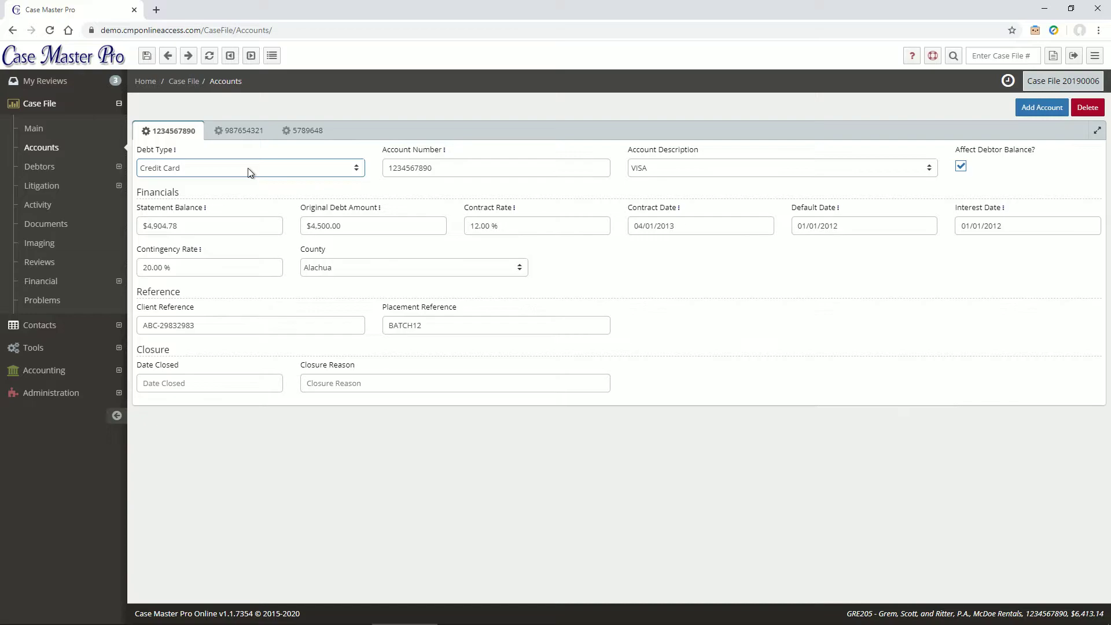
{"action": "left_click", "coordinate": [229, 218]}
{"action": "left_click", "coordinate": [371, 226]}
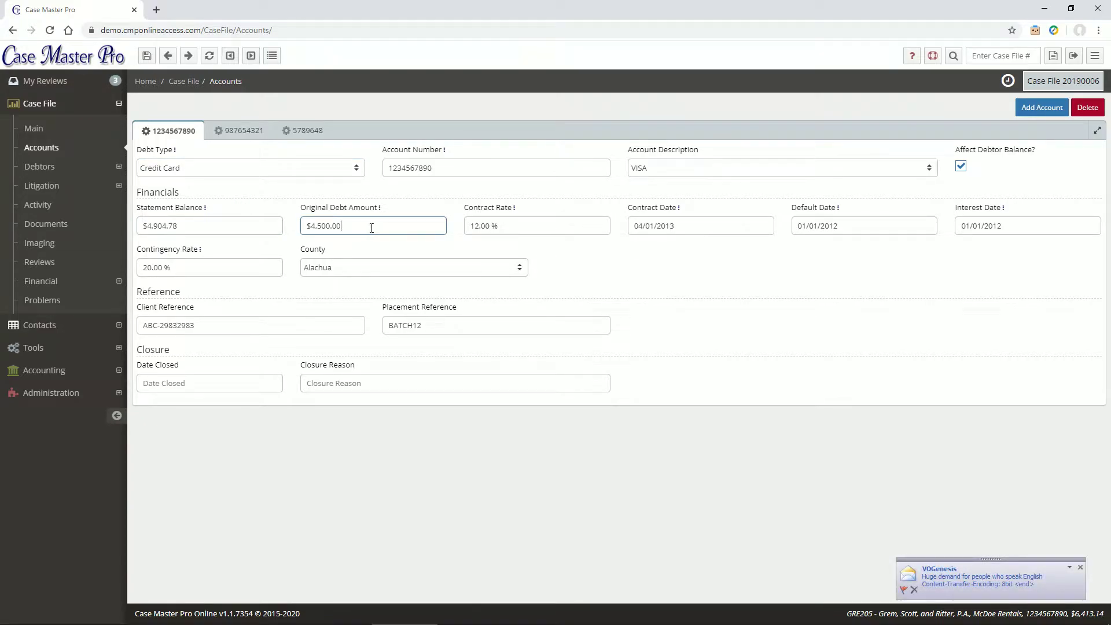
{"action": "left_click", "coordinate": [519, 232]}
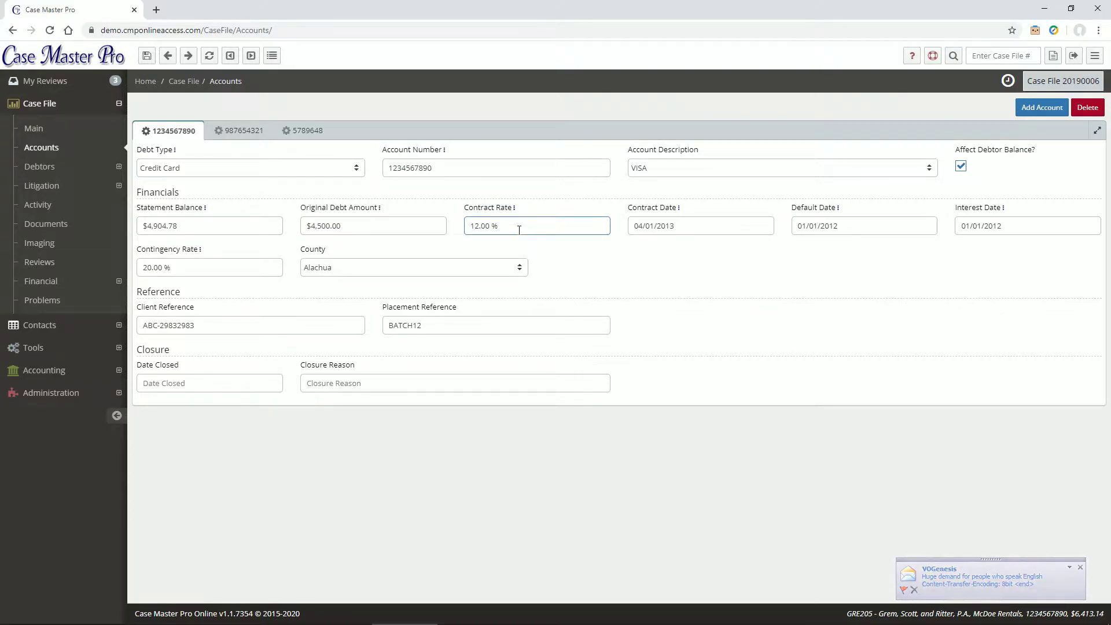
Step: Switch through the second and third accounts, then expand the Debtors list
{"action": "left_click", "coordinate": [264, 135]}
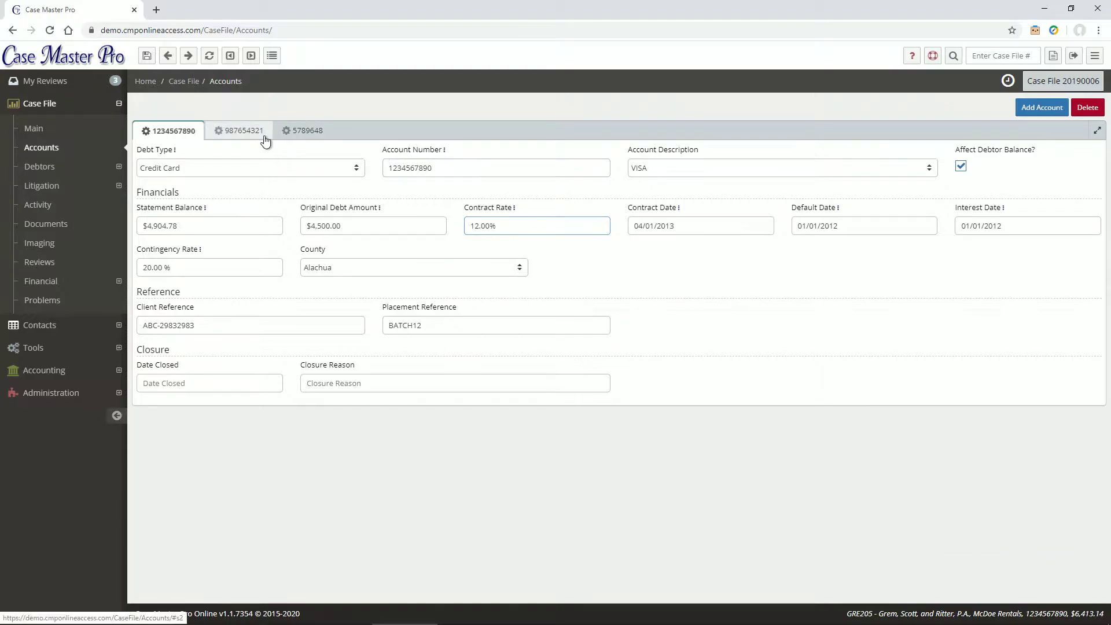
{"action": "left_click", "coordinate": [295, 137]}
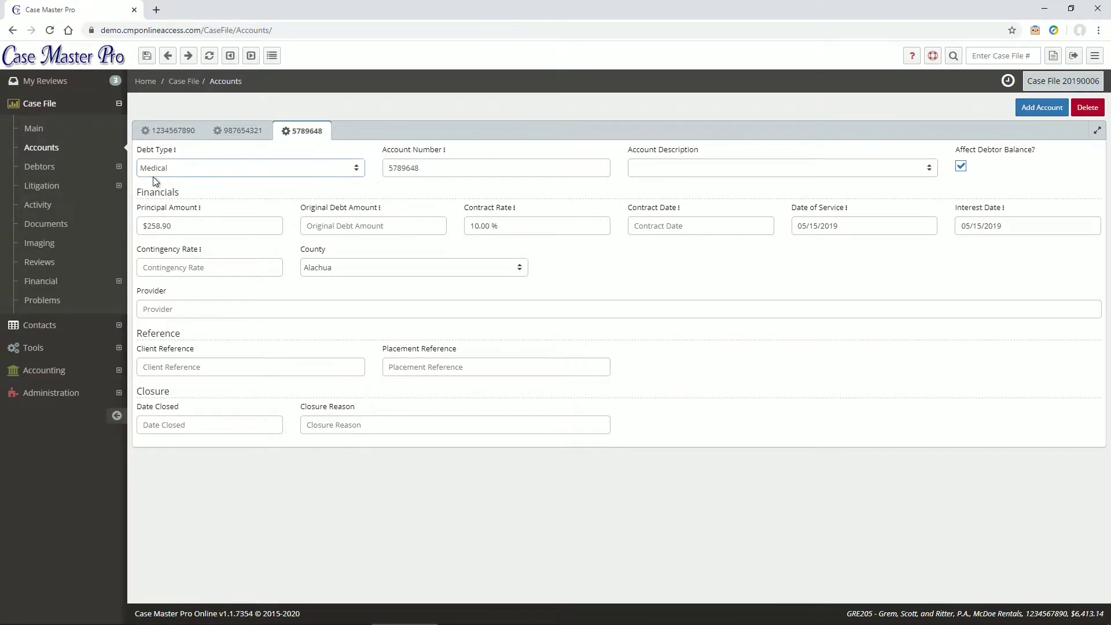
{"action": "left_click", "coordinate": [79, 169]}
Step: Open the second debtor and browse alternate addresses and other info, selecting the 1st National Bank of Alachua entry
{"action": "left_click", "coordinate": [67, 207]}
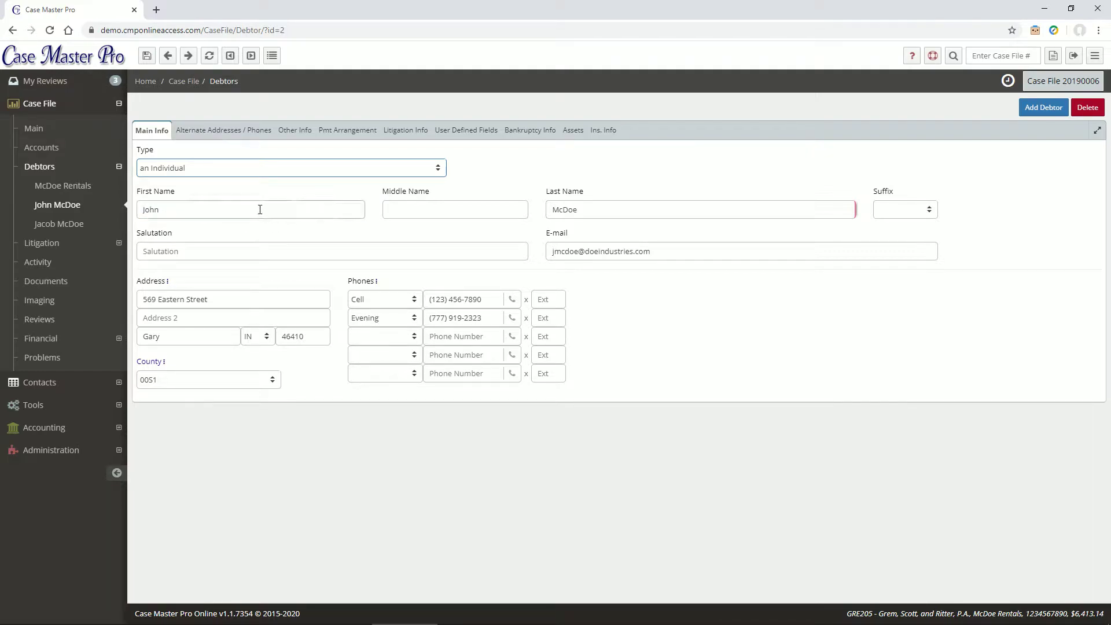
{"action": "left_click", "coordinate": [252, 250]}
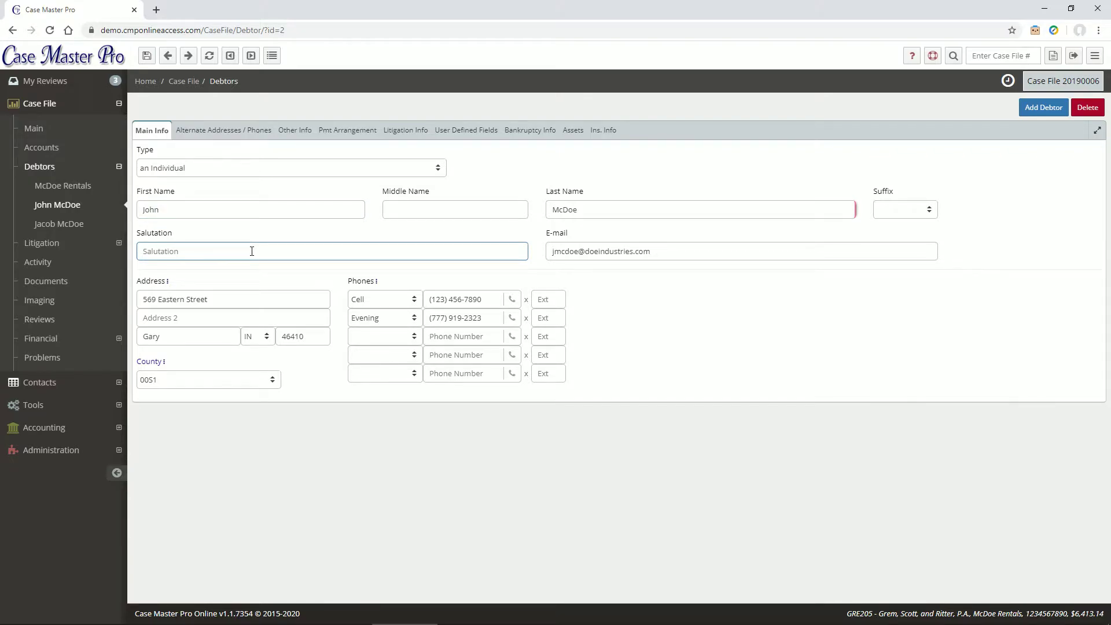
{"action": "left_click", "coordinate": [220, 130]}
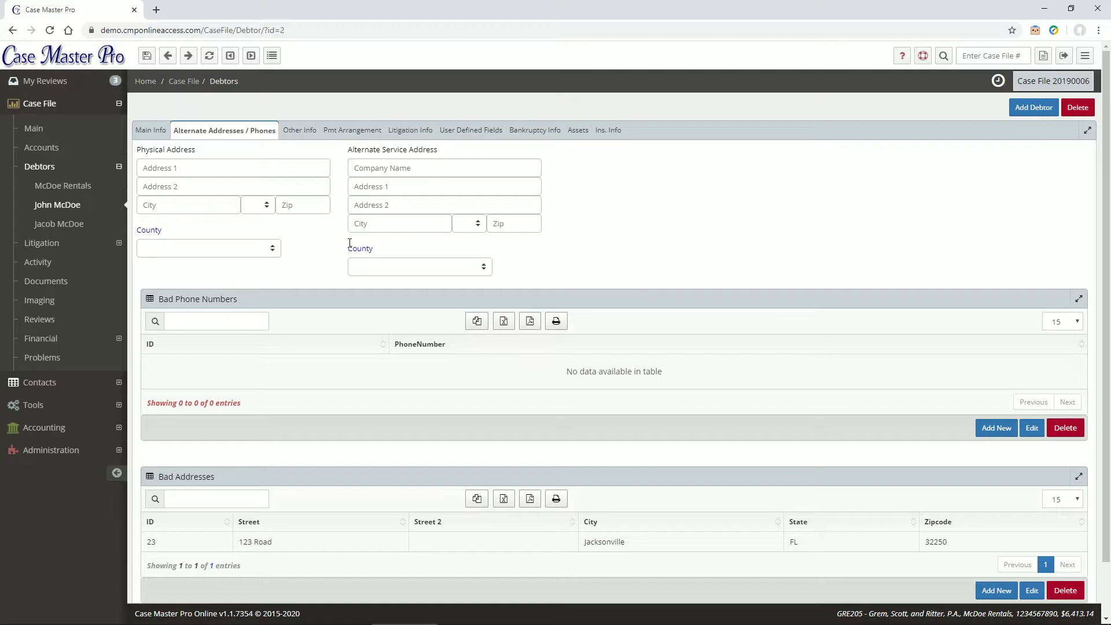
{"action": "left_click", "coordinate": [311, 135]}
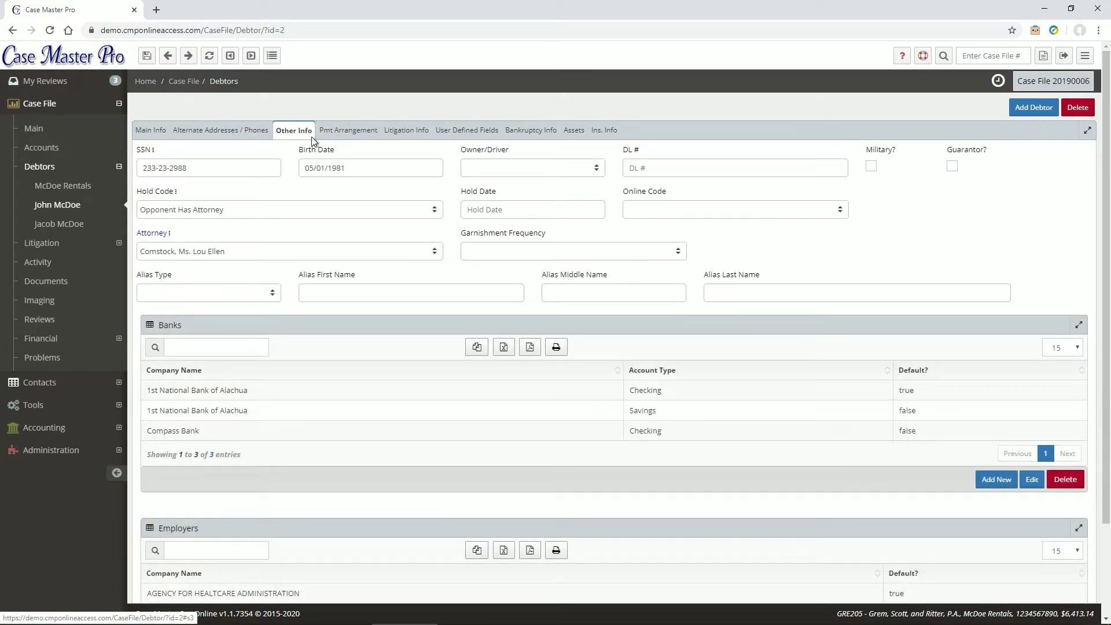
{"action": "scroll", "coordinate": [498, 260], "scroll_direction": "down", "scroll_amount": 2}
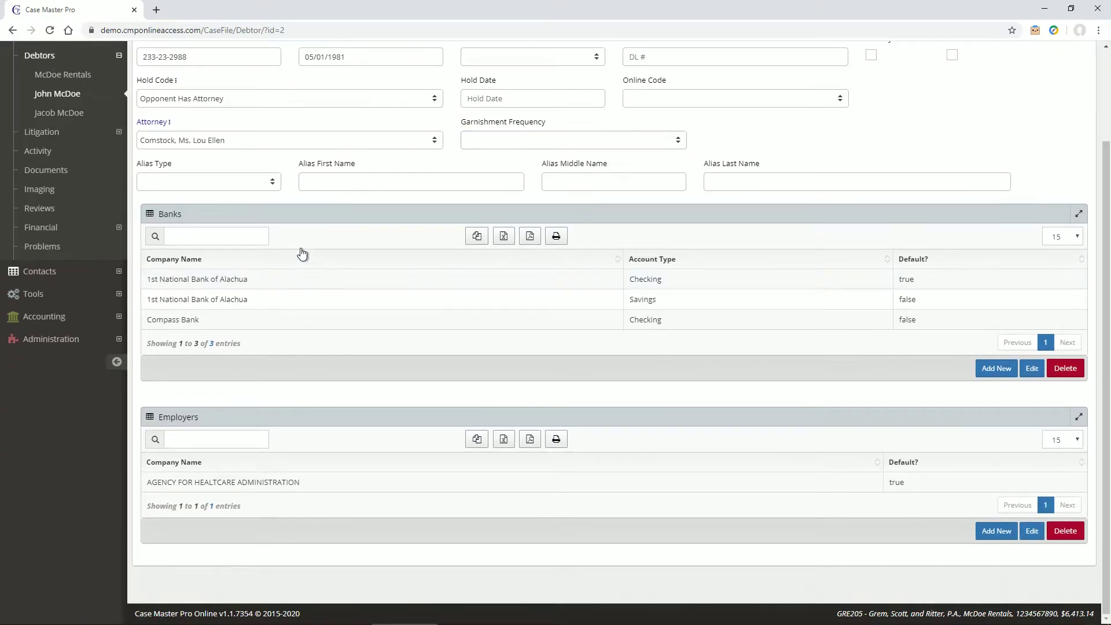
{"action": "mouse_move", "coordinate": [157, 128]}
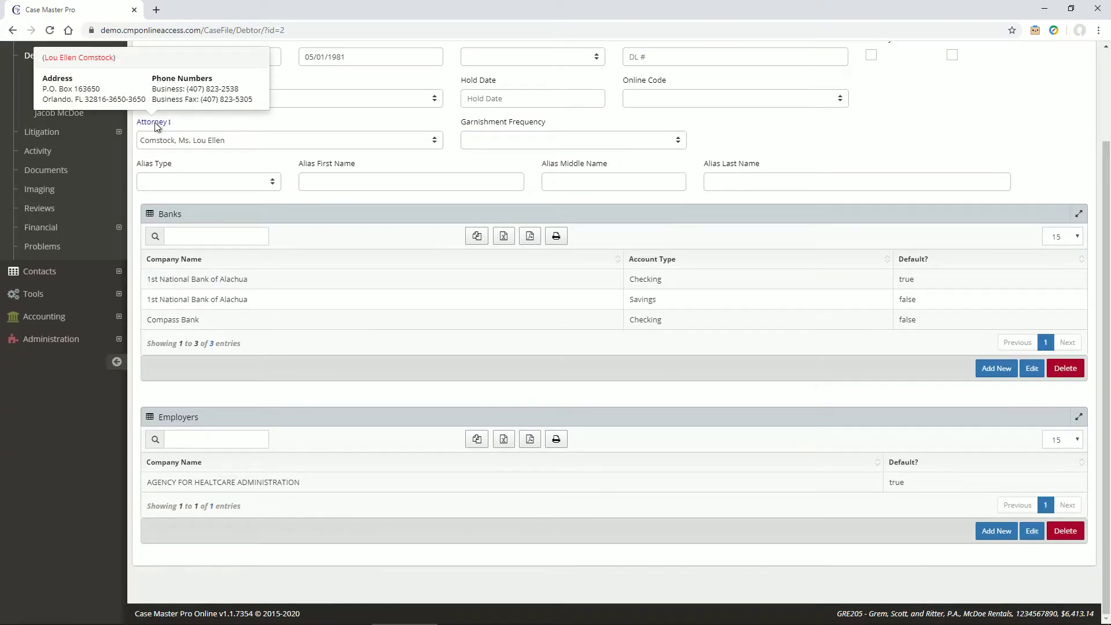
{"action": "left_click", "coordinate": [377, 279]}
{"action": "scroll", "coordinate": [387, 314], "scroll_direction": "up", "scroll_amount": 2}
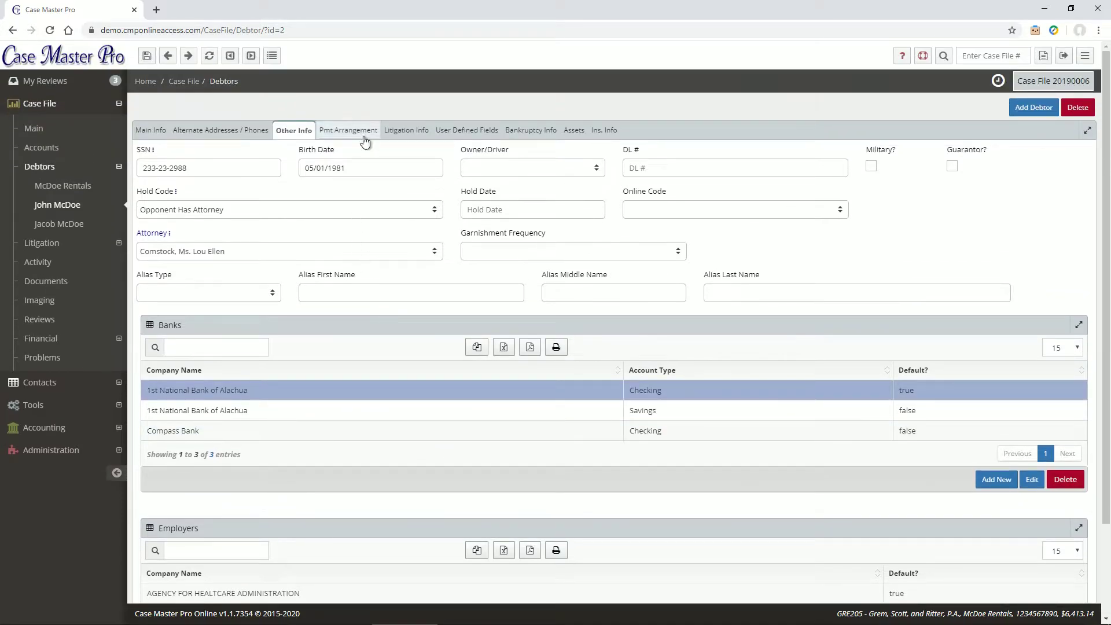
Step: View payment arrangement and assets, opening and cancelling the Acura vehicle record, then expand Litigation
{"action": "left_click", "coordinate": [351, 134]}
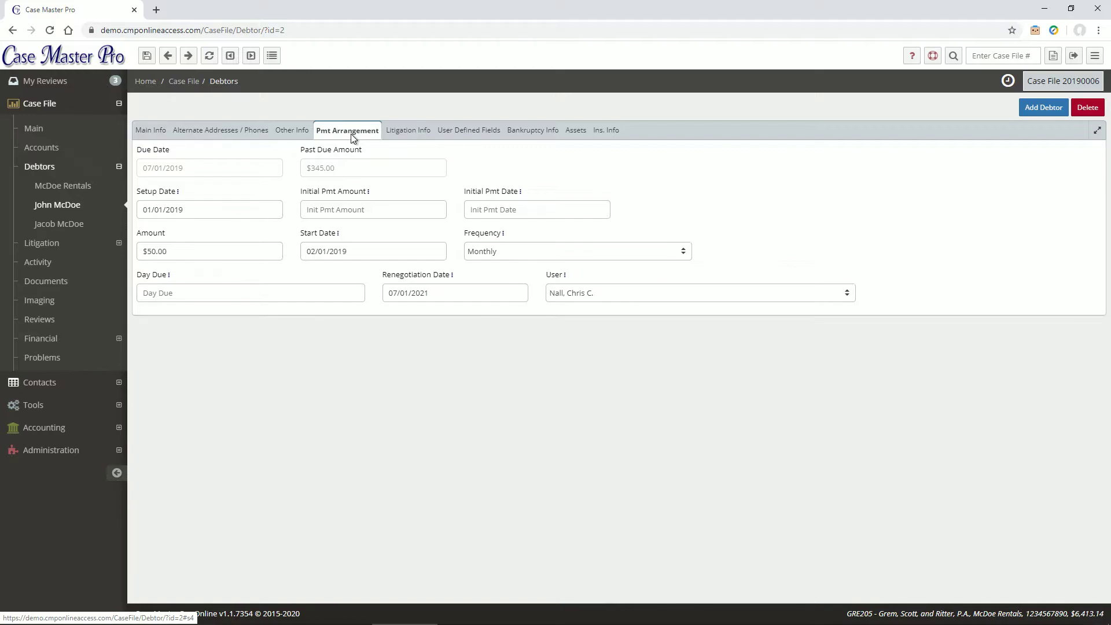
{"action": "left_click", "coordinate": [586, 132]}
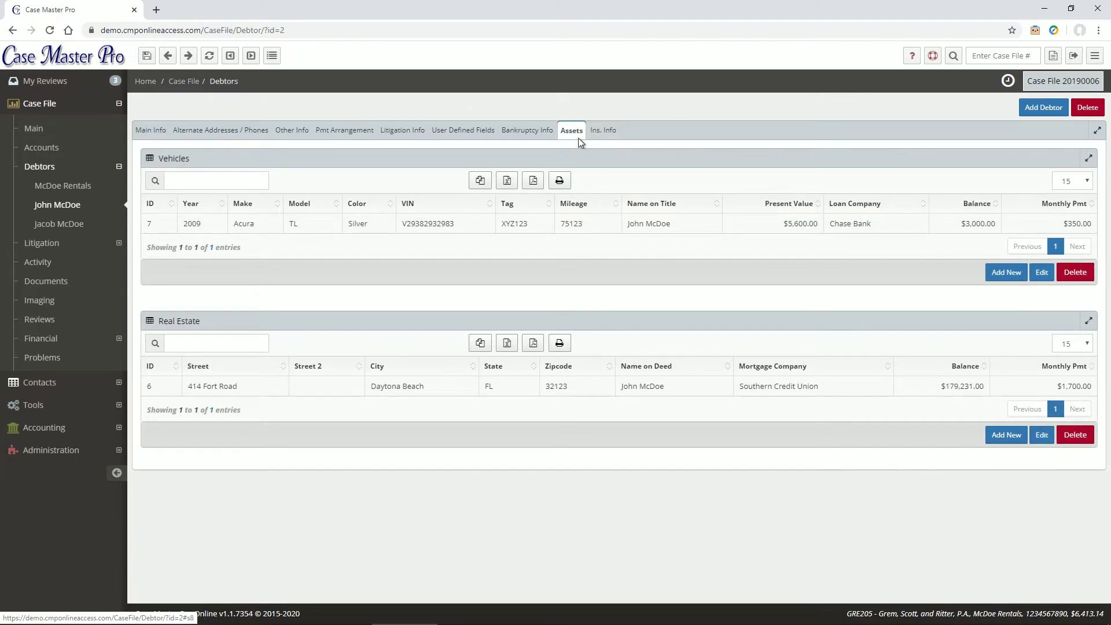
{"action": "double_click", "coordinate": [481, 222]}
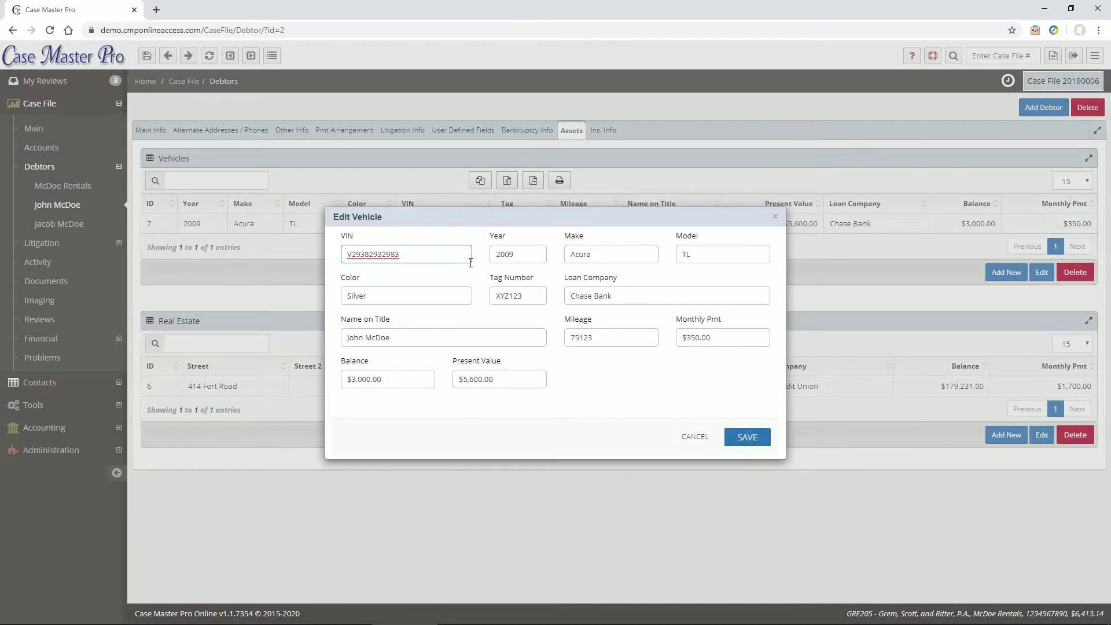
{"action": "left_click", "coordinate": [698, 441]}
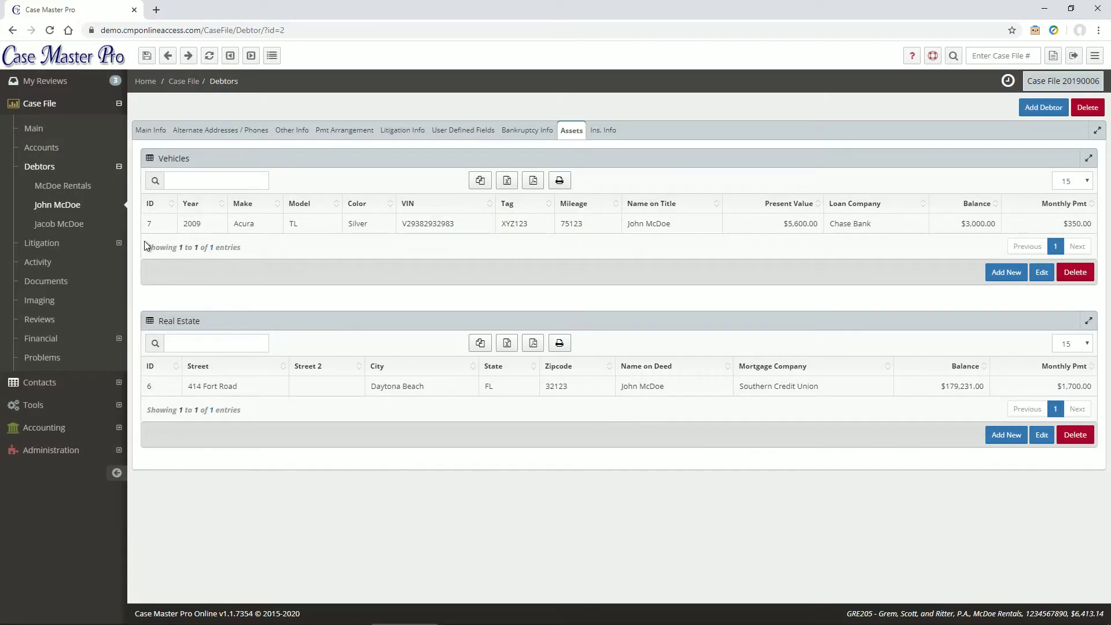
{"action": "left_click", "coordinate": [75, 248]}
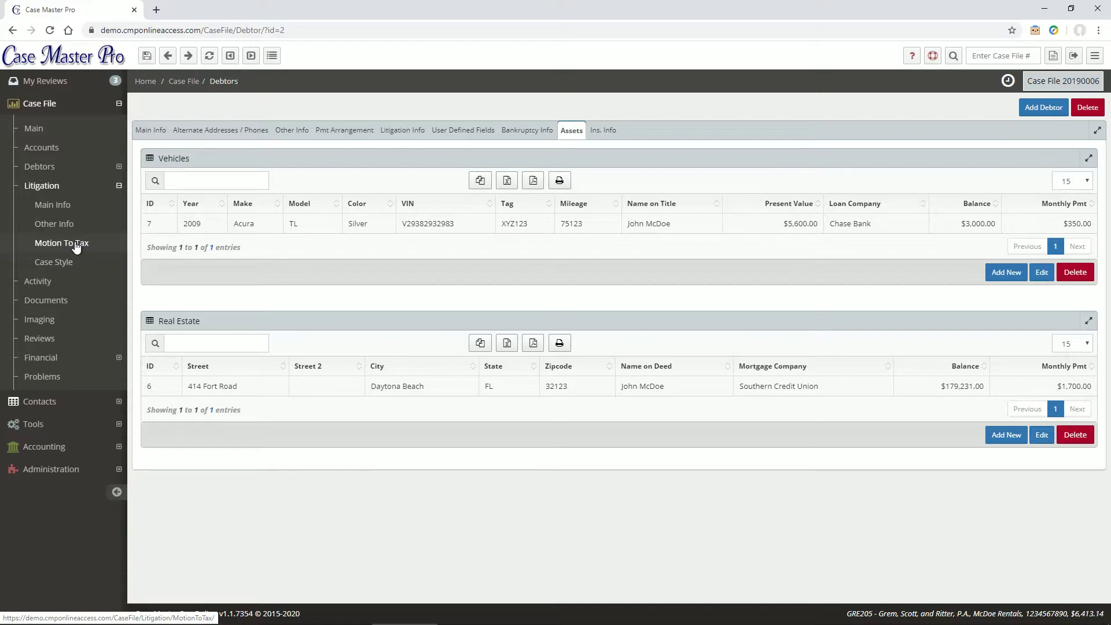
Step: Browse litigation Main Info, Other Info (ALA1 county), Motion To Tax, then the Case Style captions
{"action": "left_click", "coordinate": [64, 205]}
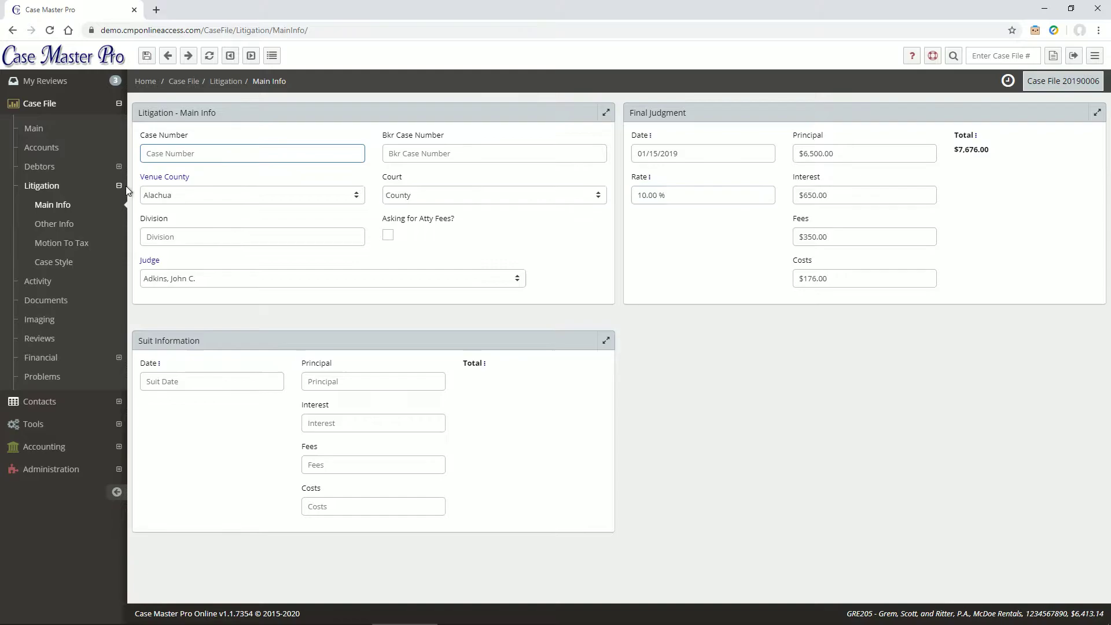
{"action": "left_click", "coordinate": [72, 225]}
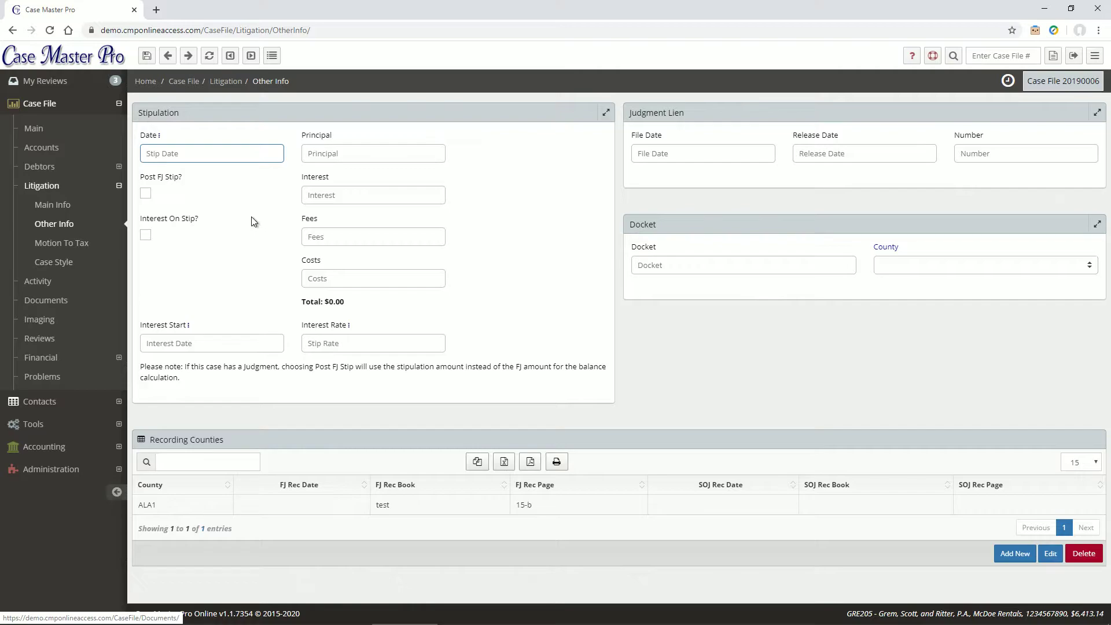
{"action": "left_click", "coordinate": [191, 505]}
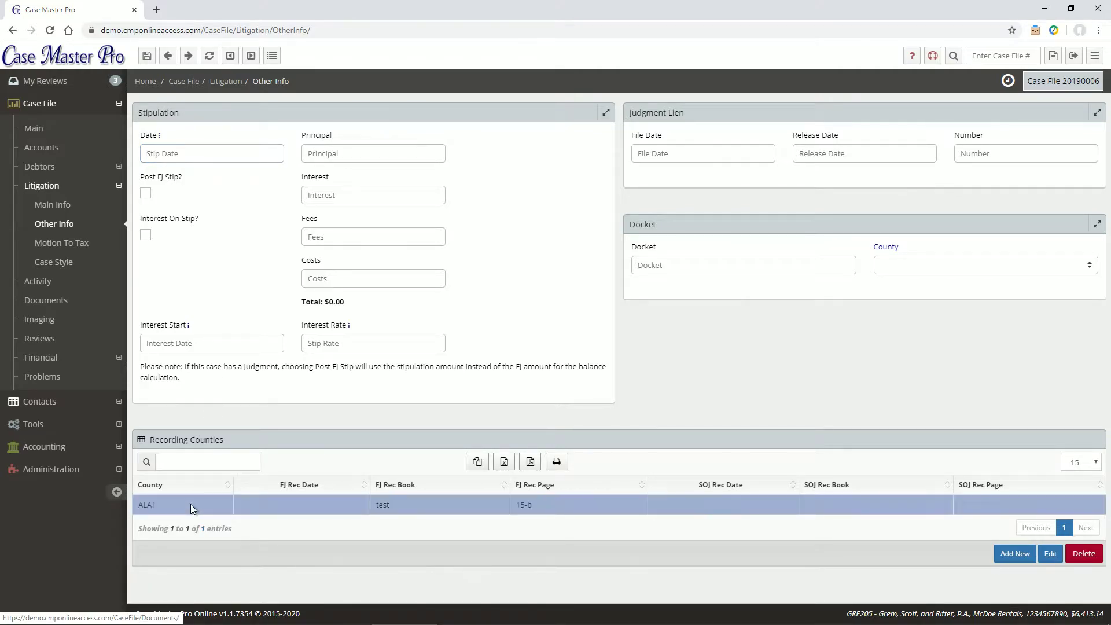
{"action": "left_click", "coordinate": [55, 243]}
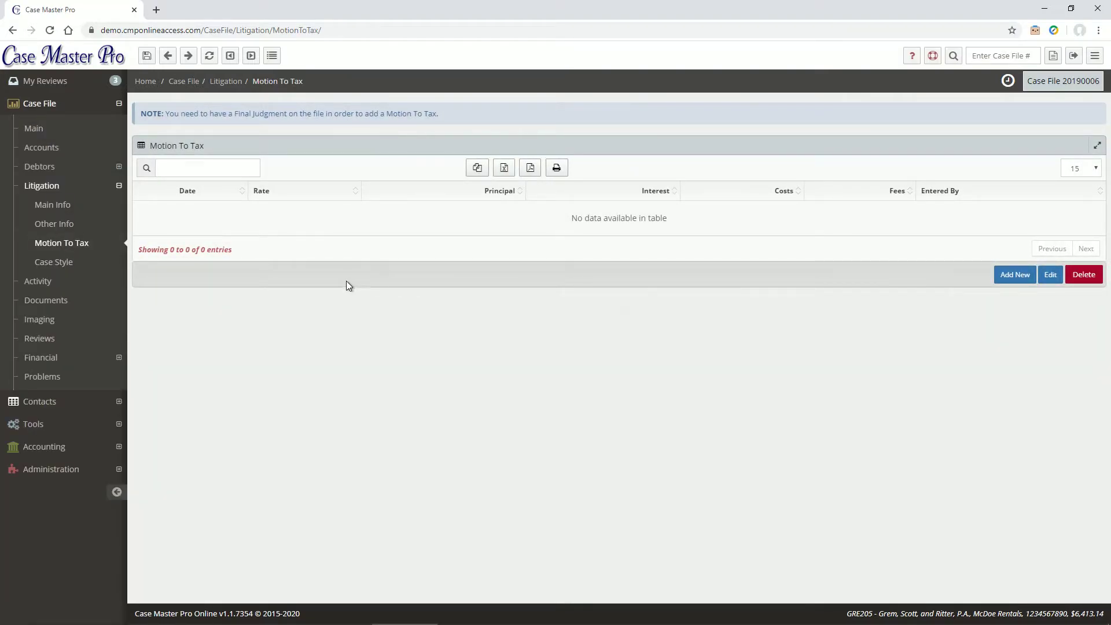
{"action": "left_click", "coordinate": [81, 261]}
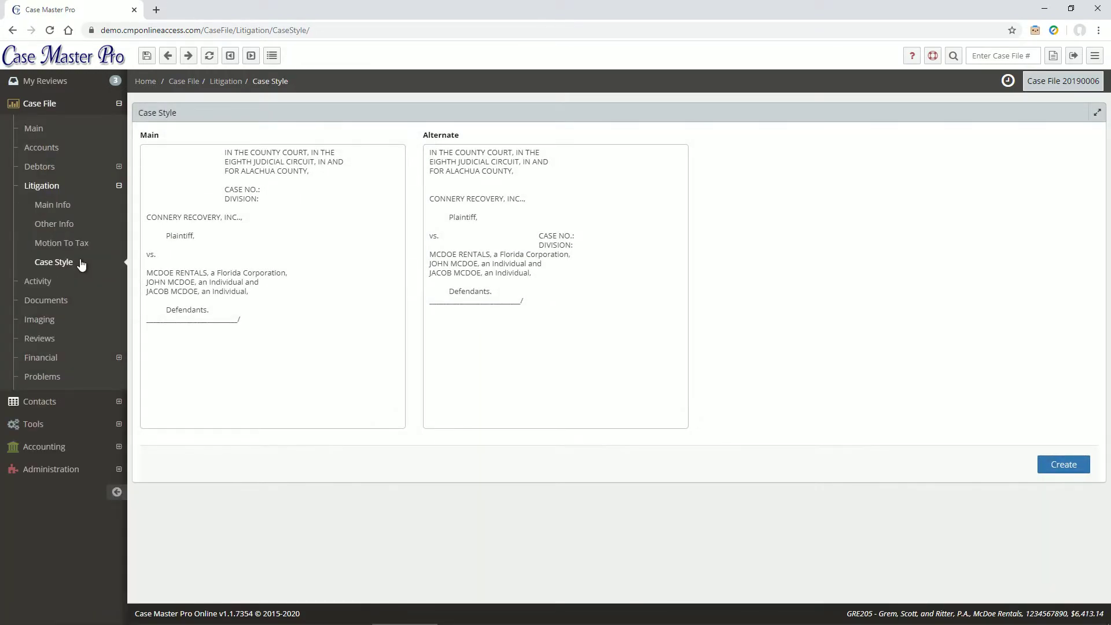
{"action": "left_click", "coordinate": [220, 272]}
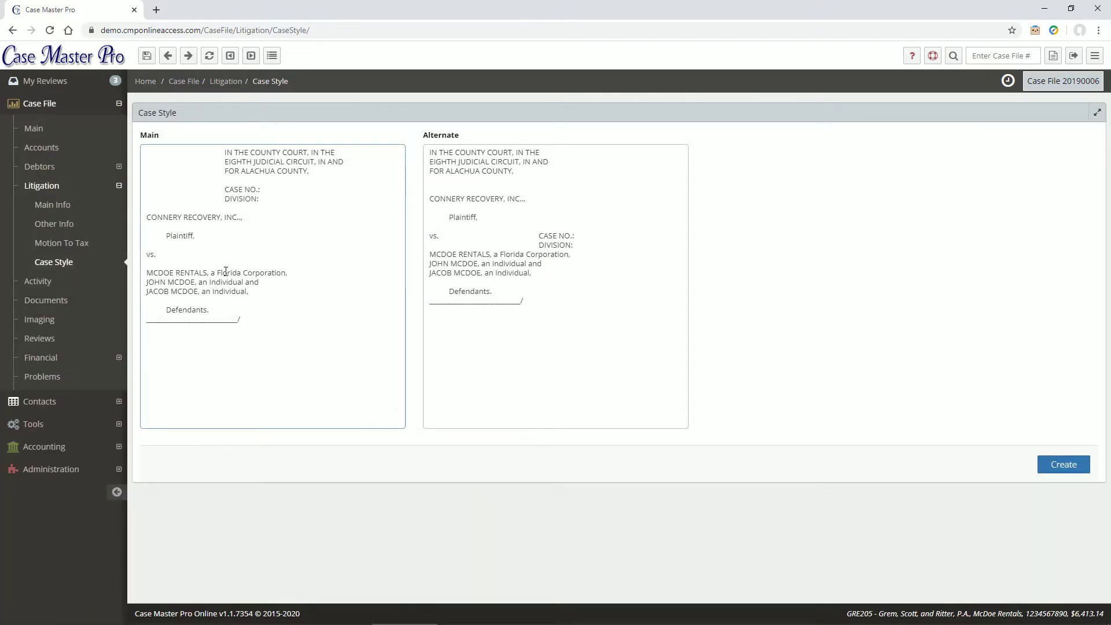
Step: Open Activity, add Documents and Transactions to the list, then remove both to leave only notes
{"action": "left_click", "coordinate": [70, 287]}
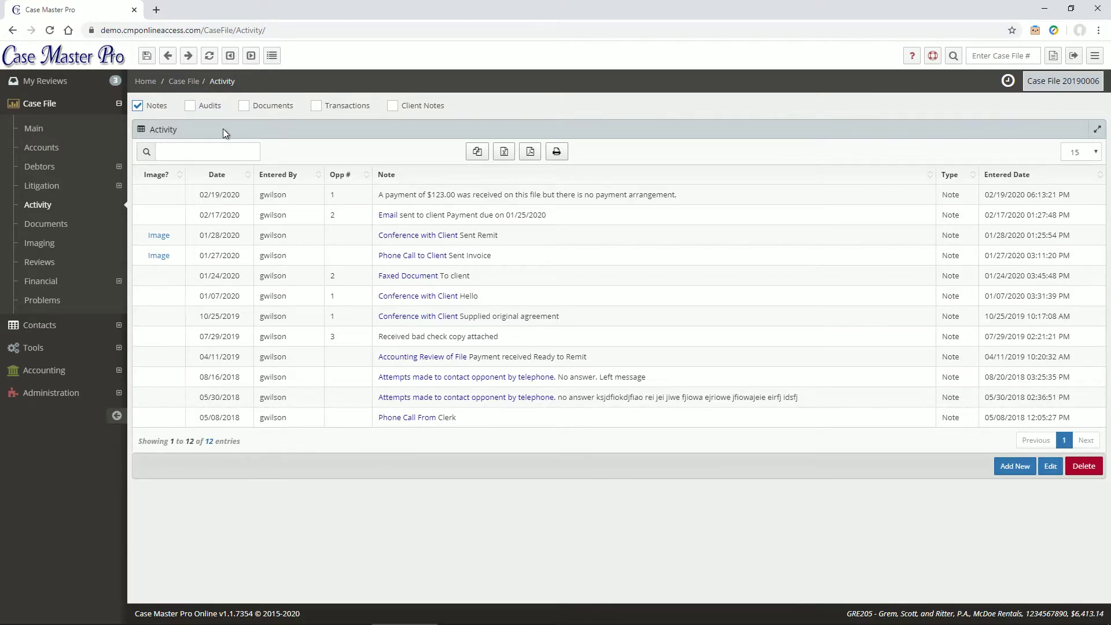
{"action": "left_click", "coordinate": [244, 106]}
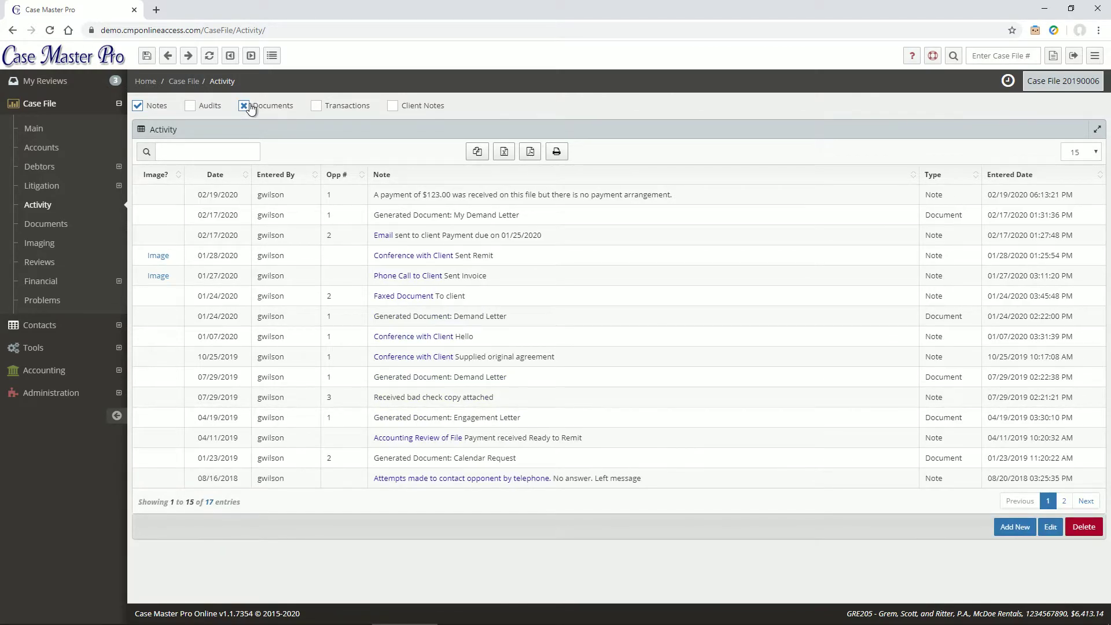
{"action": "left_click", "coordinate": [316, 106]}
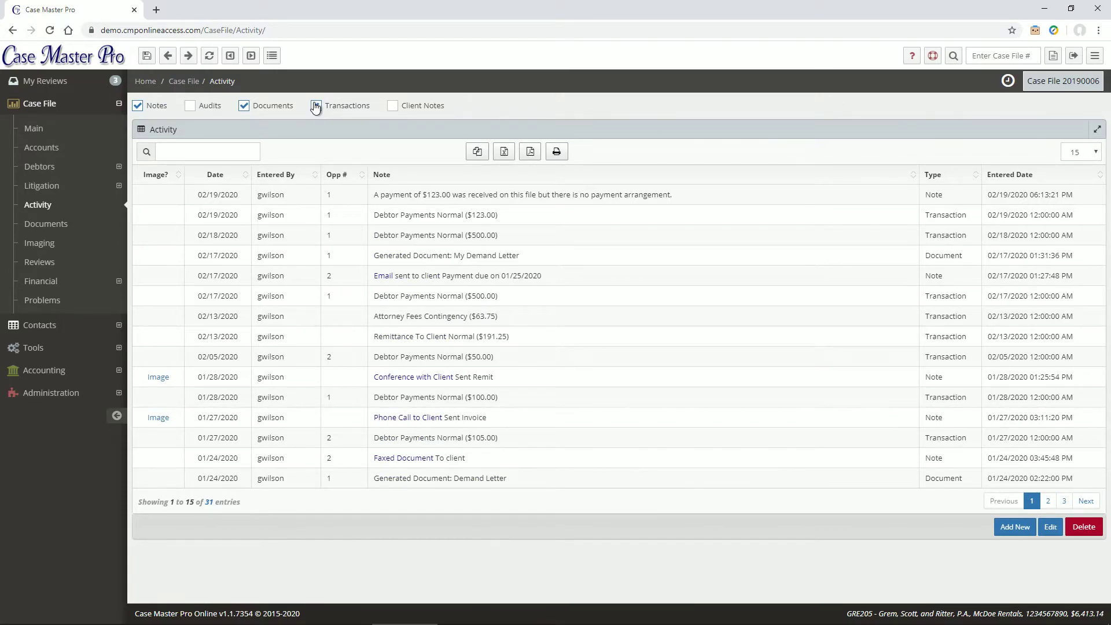
{"action": "left_click", "coordinate": [316, 106]}
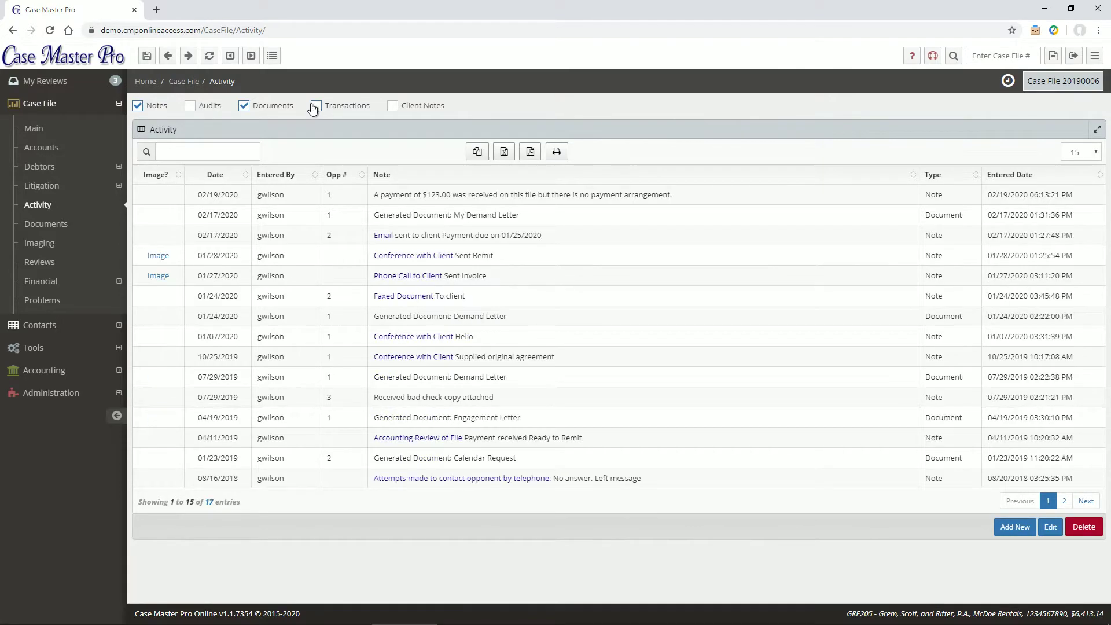
{"action": "left_click", "coordinate": [244, 106]}
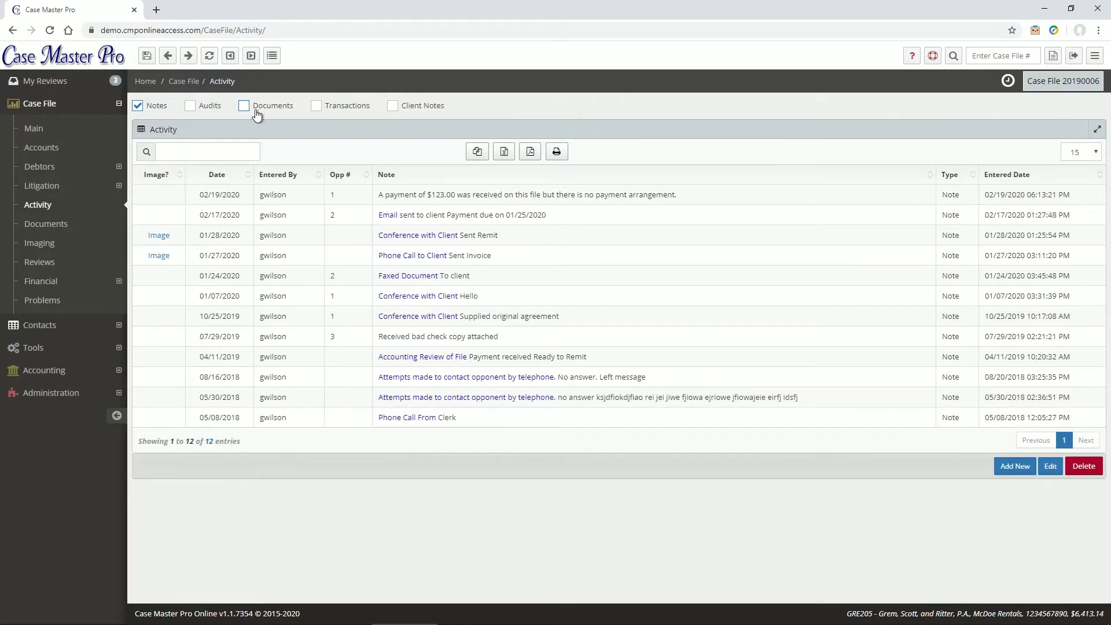
{"action": "double_click", "coordinate": [415, 198]}
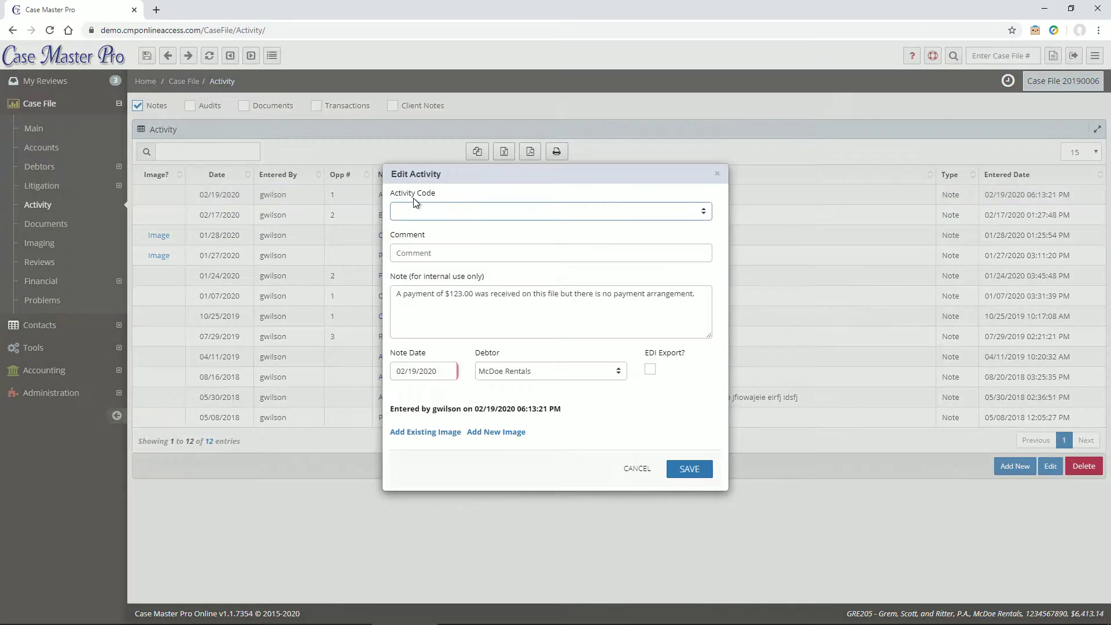
{"action": "left_click", "coordinate": [635, 473]}
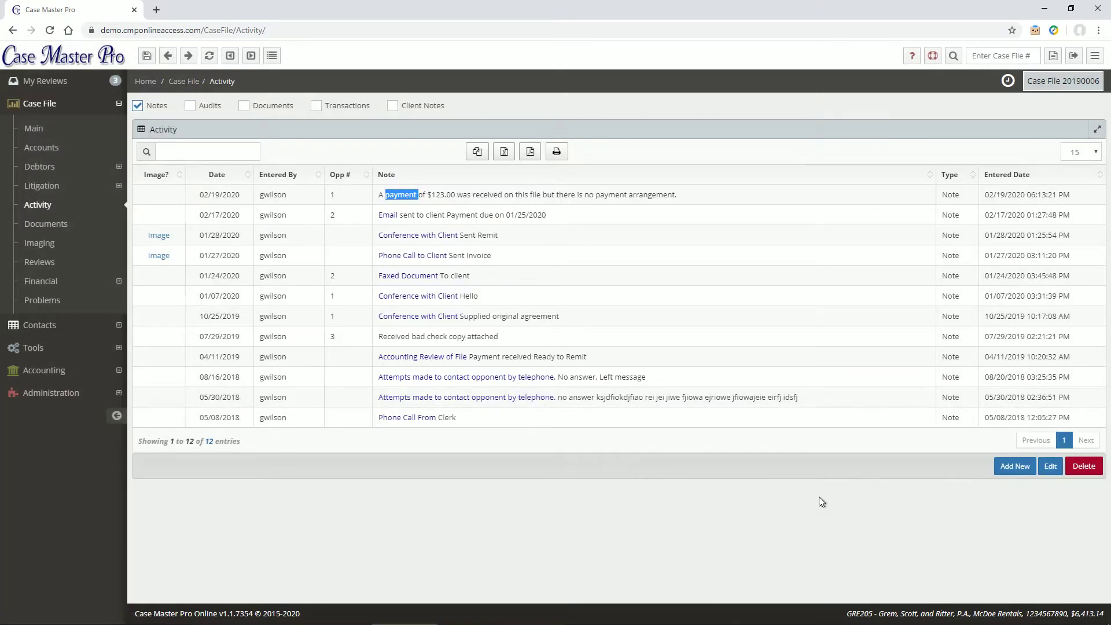
{"action": "left_click", "coordinate": [1002, 469]}
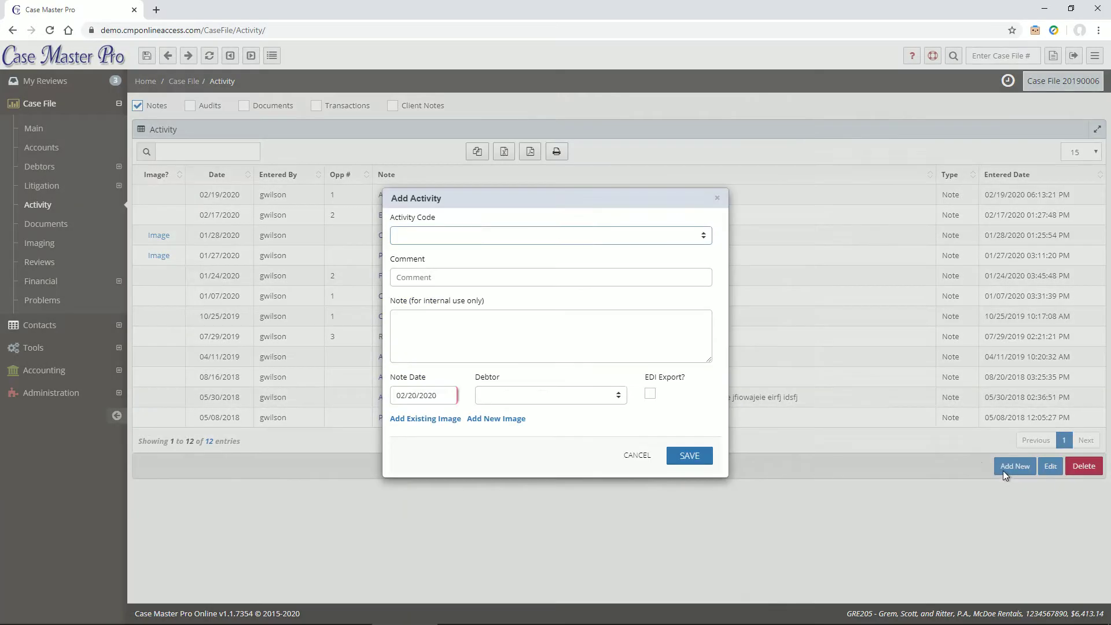
{"action": "left_click", "coordinate": [476, 234]}
{"action": "left_click", "coordinate": [455, 328]}
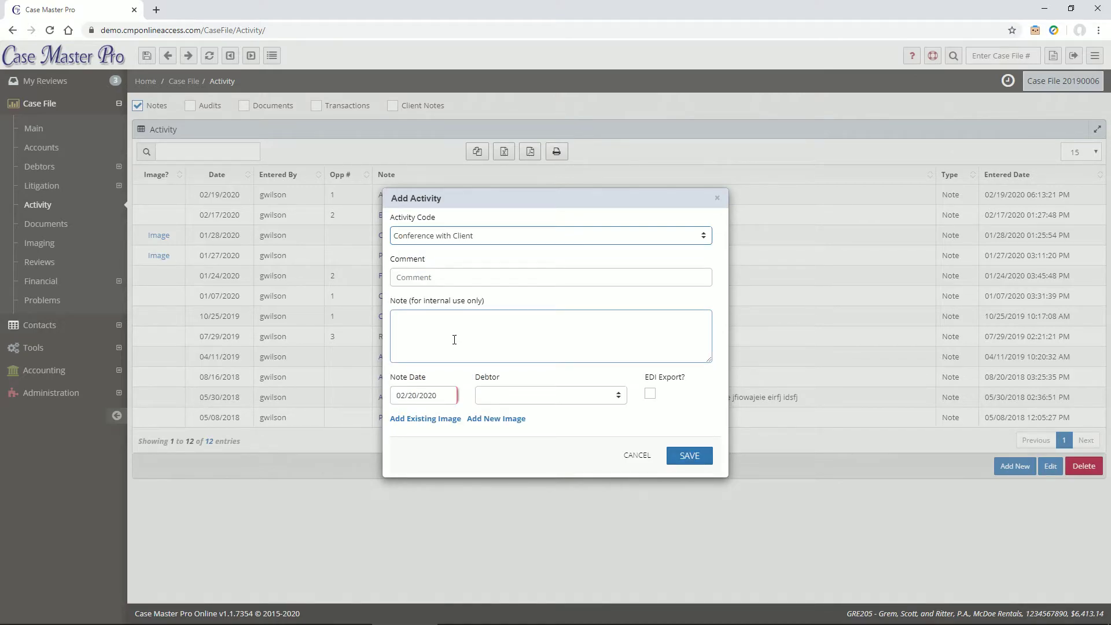
{"action": "left_click", "coordinate": [427, 418]}
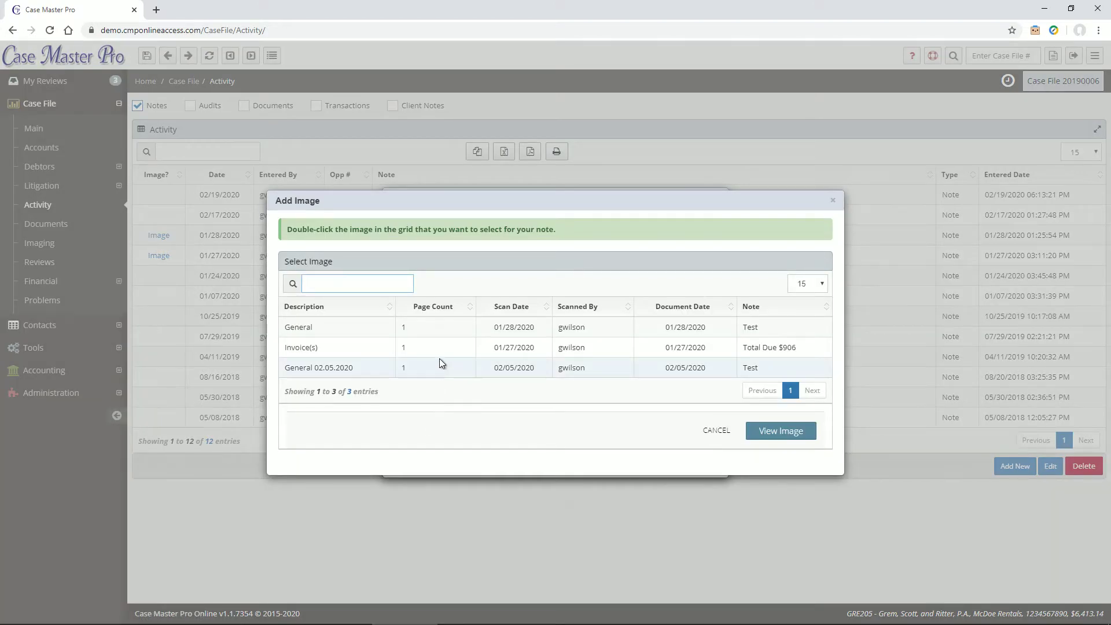
{"action": "double_click", "coordinate": [440, 331]}
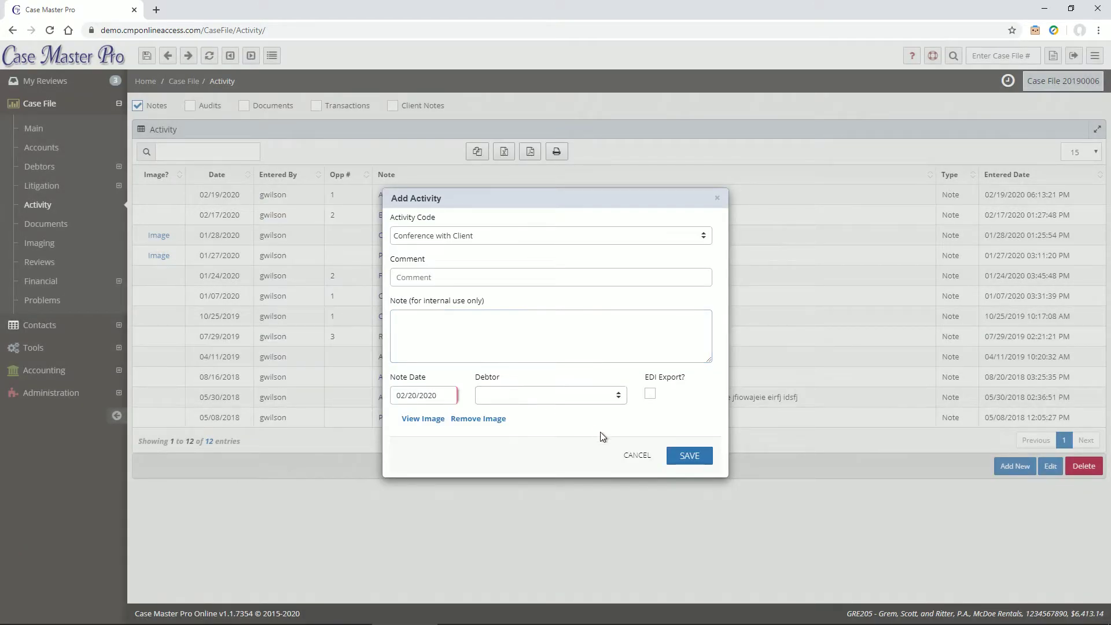
{"action": "left_click", "coordinate": [629, 457]}
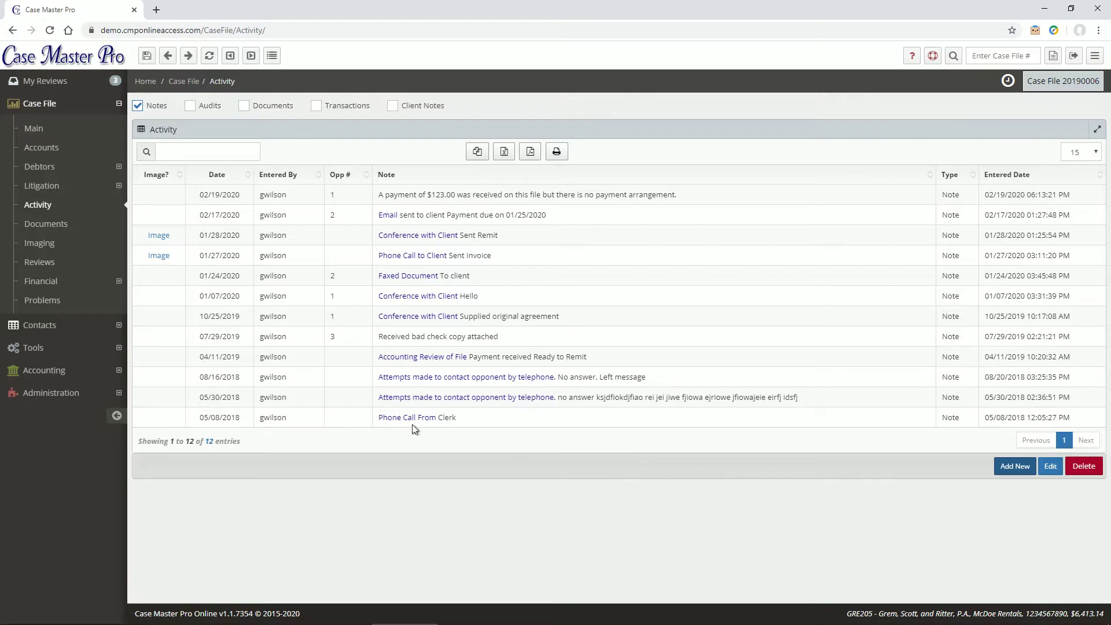
Step: Generate the My Demand Letter template from Demand Letters and close its editor tab
{"action": "left_click", "coordinate": [46, 224]}
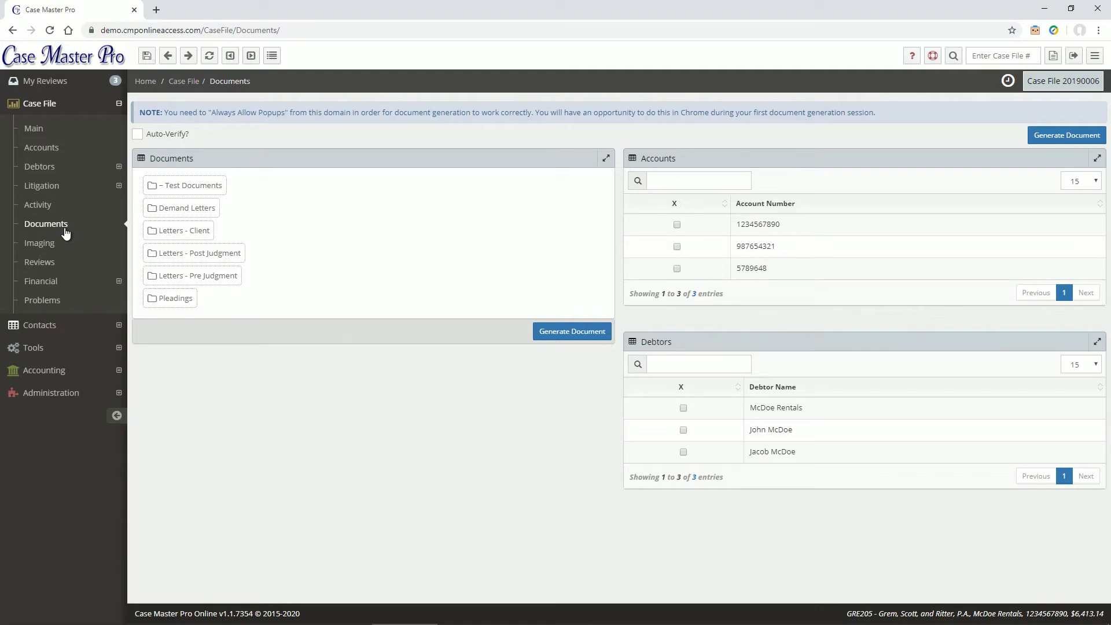
{"action": "left_click", "coordinate": [184, 209]}
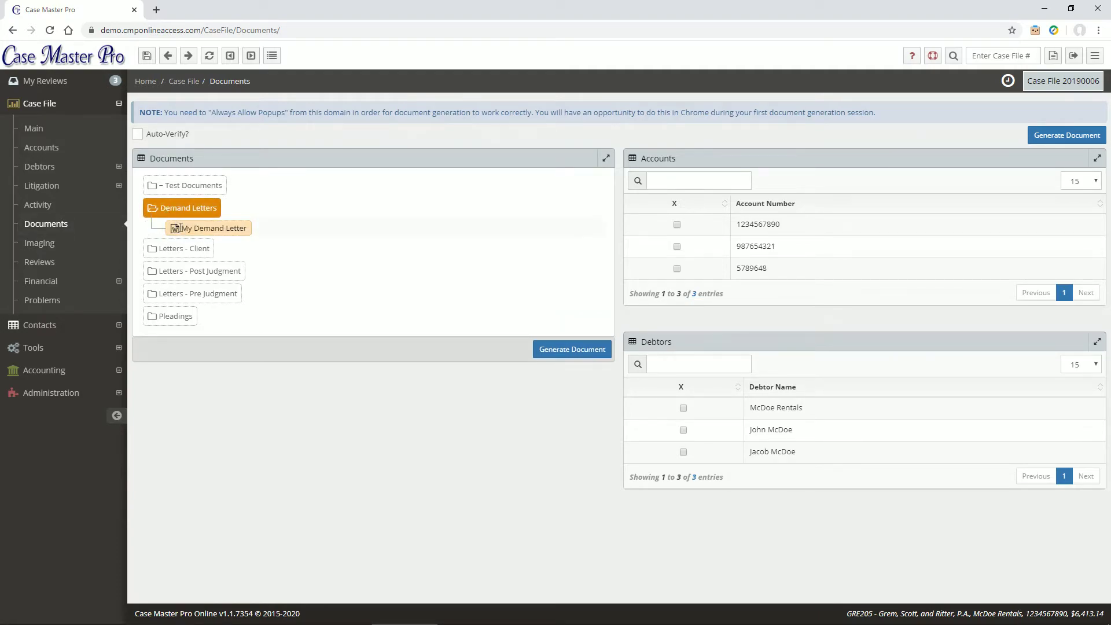
{"action": "left_click", "coordinate": [181, 228]}
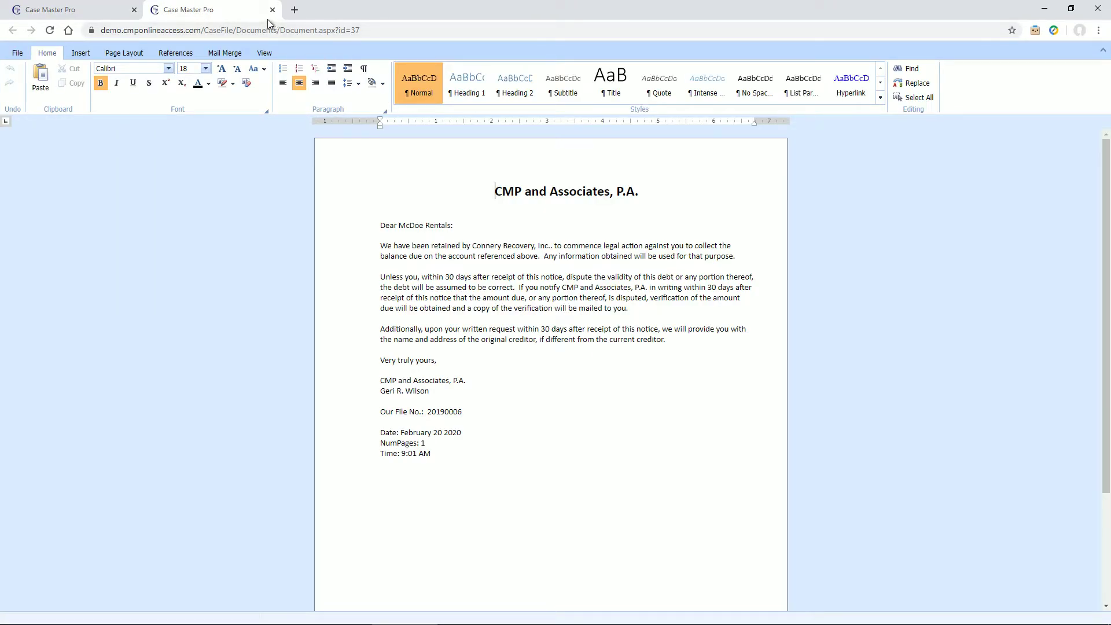
{"action": "left_click", "coordinate": [272, 10]}
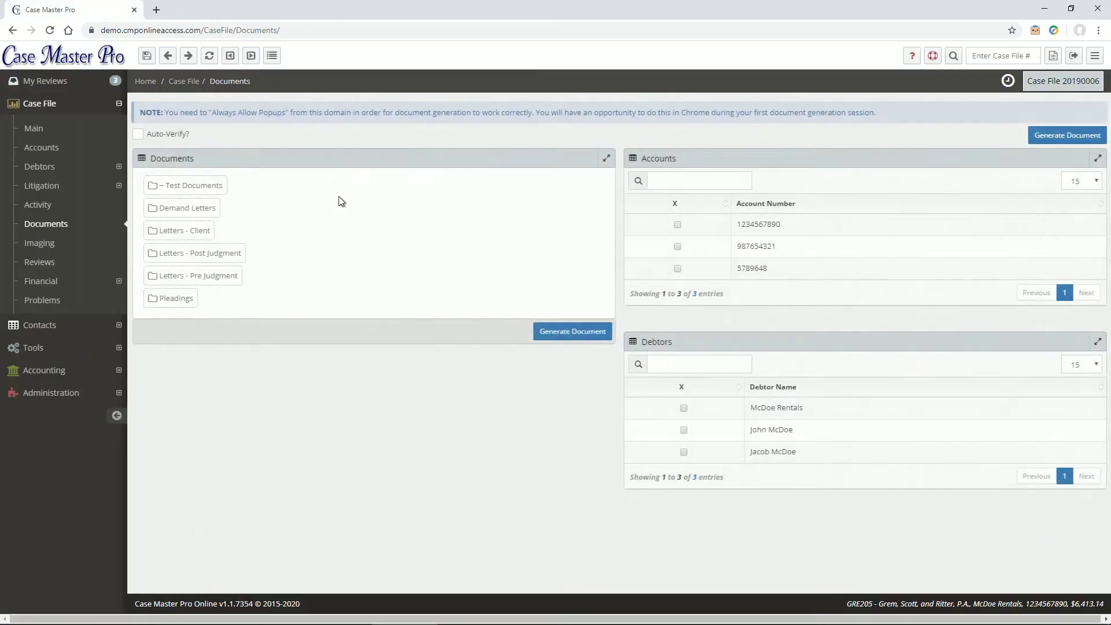
Step: On Imaging, cancel an upload described as Demo Notes, then preview and close the first stored image
{"action": "left_click", "coordinate": [56, 243]}
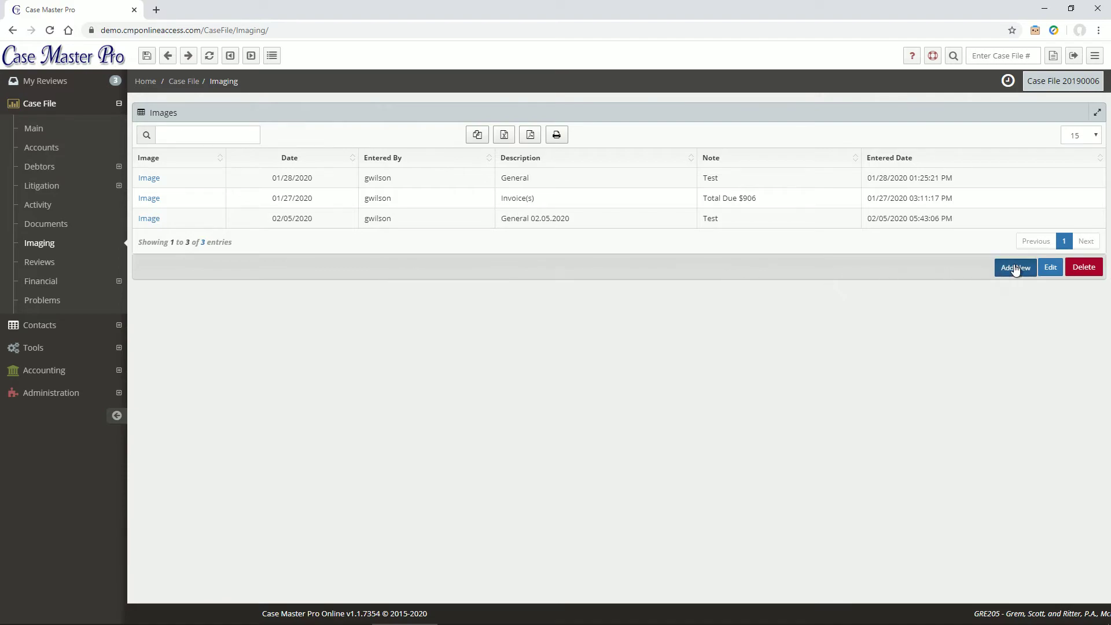
{"action": "left_click", "coordinate": [1016, 267]}
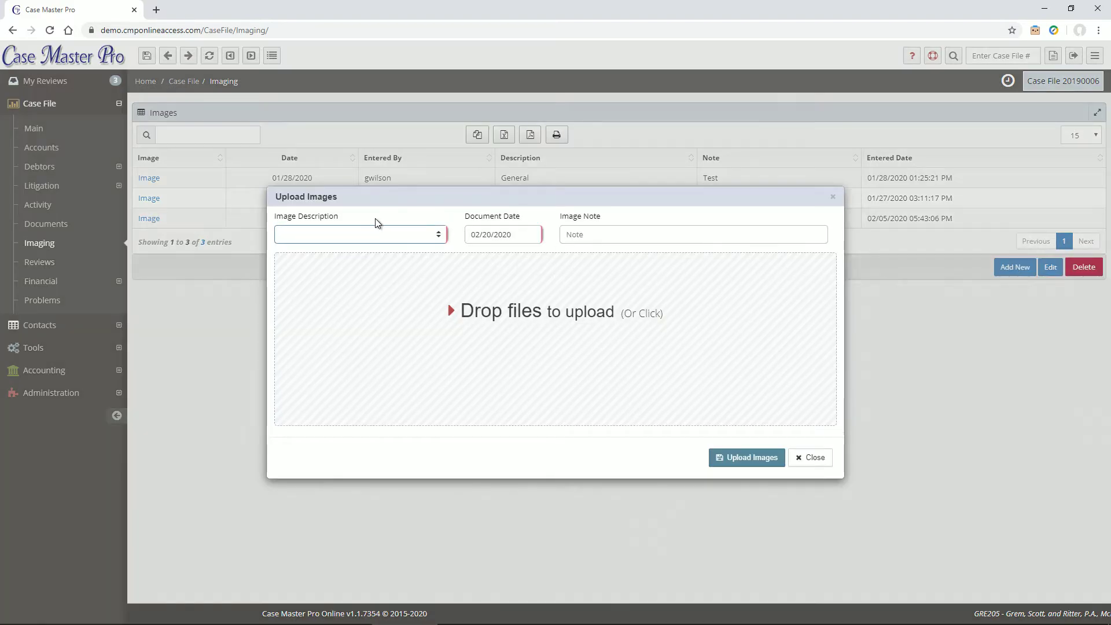
{"action": "left_click", "coordinate": [329, 233]}
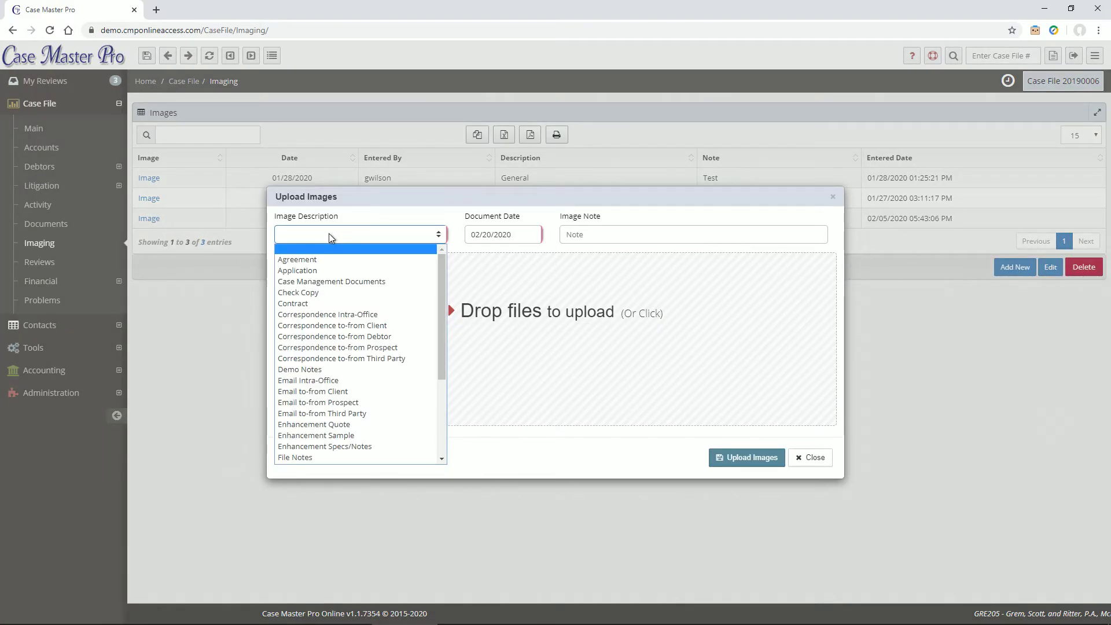
{"action": "left_click", "coordinate": [310, 370]}
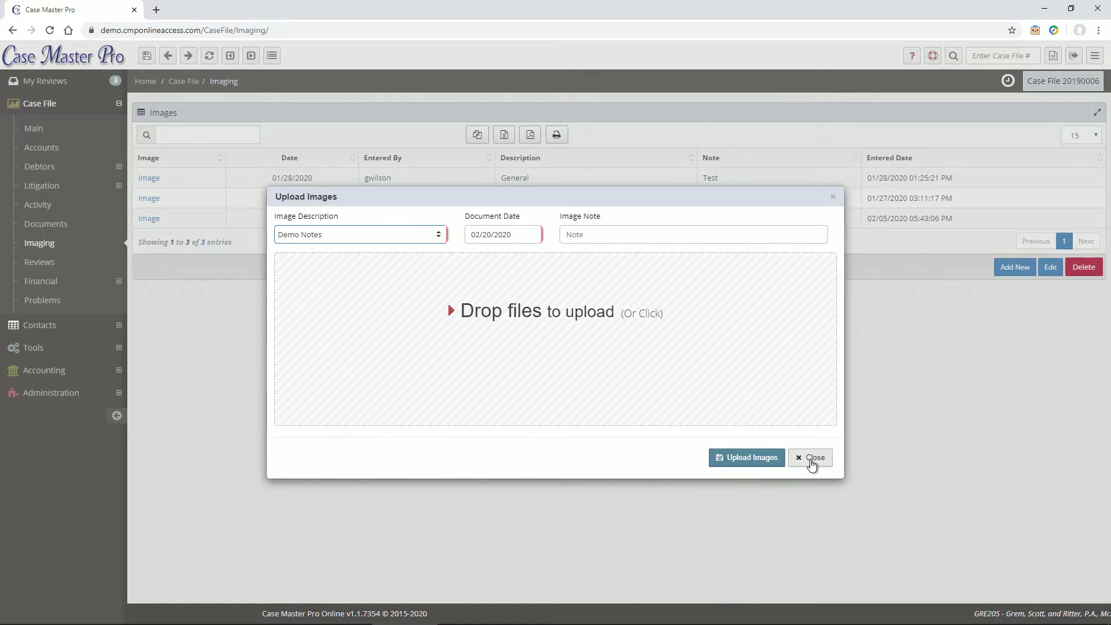
{"action": "left_click", "coordinate": [812, 460]}
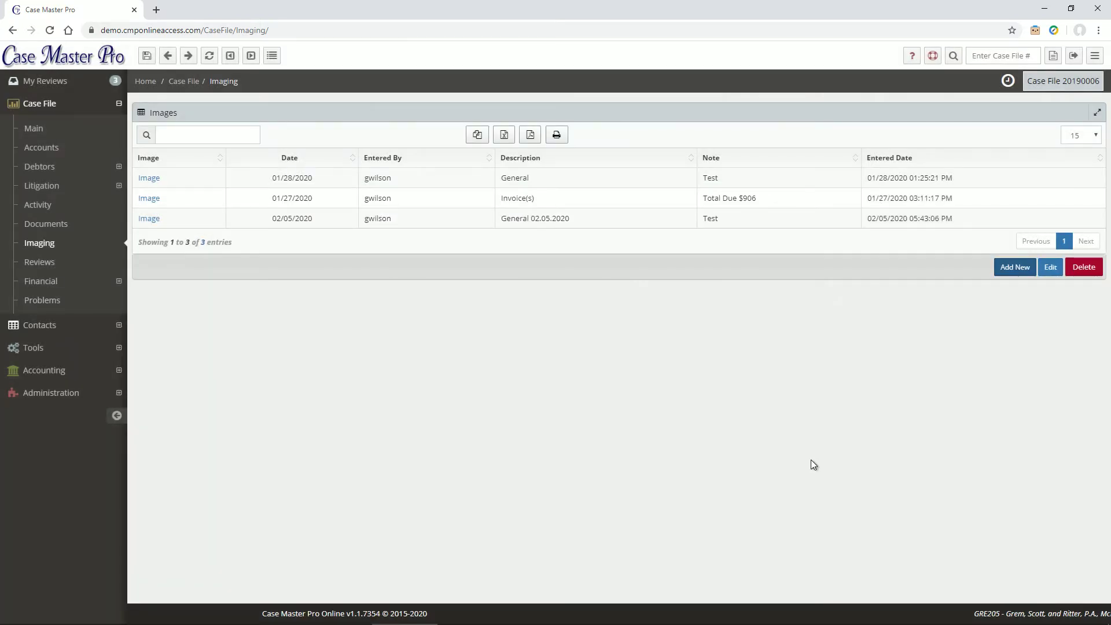
{"action": "left_click", "coordinate": [152, 178]}
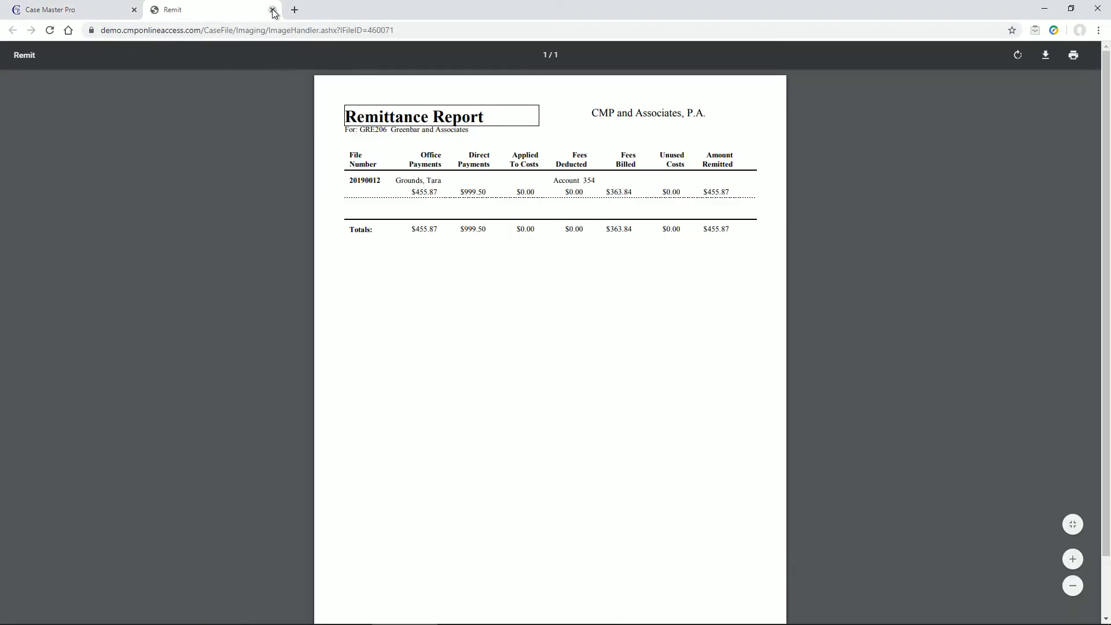
{"action": "left_click", "coordinate": [272, 9]}
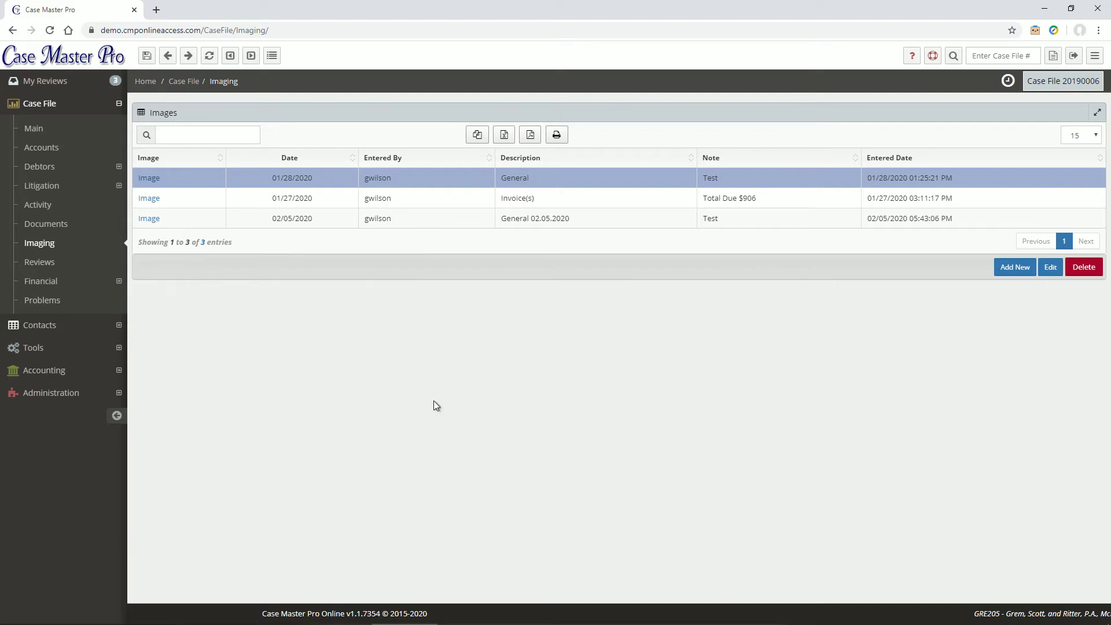
Step: Open Reviews and start a new NFE review, discarding it without saving
{"action": "left_click", "coordinate": [53, 267]}
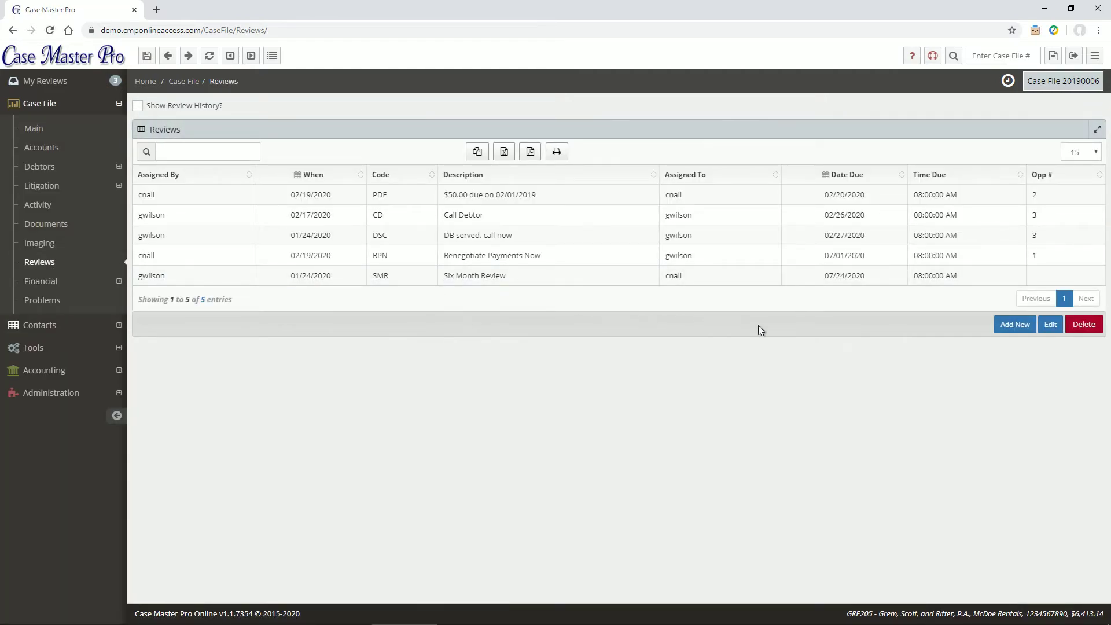
{"action": "left_click", "coordinate": [1014, 321]}
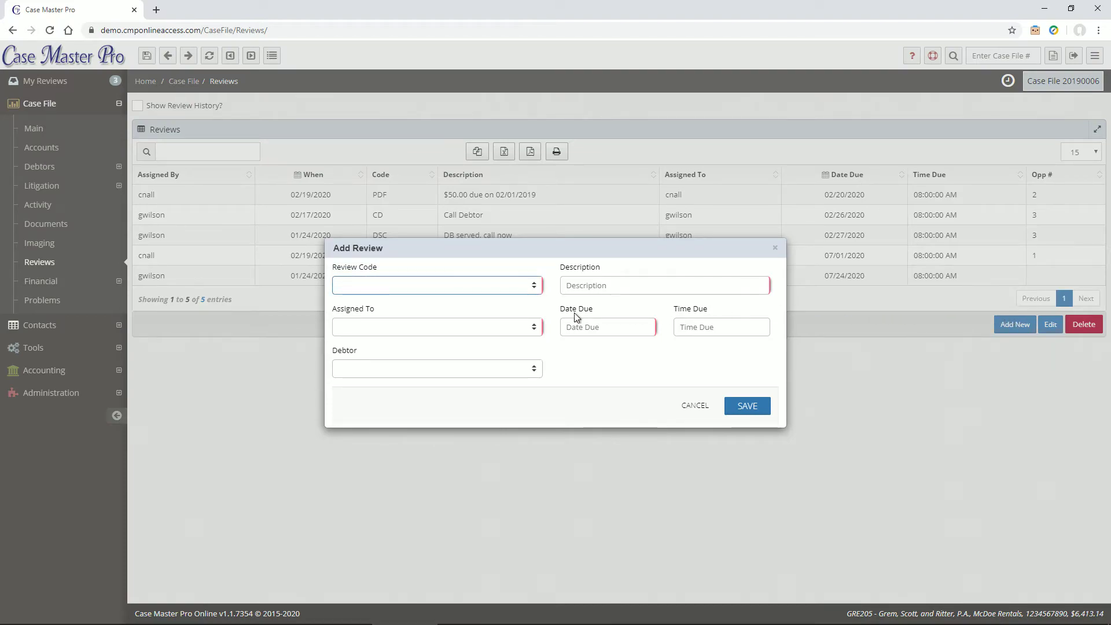
{"action": "left_click", "coordinate": [337, 288]}
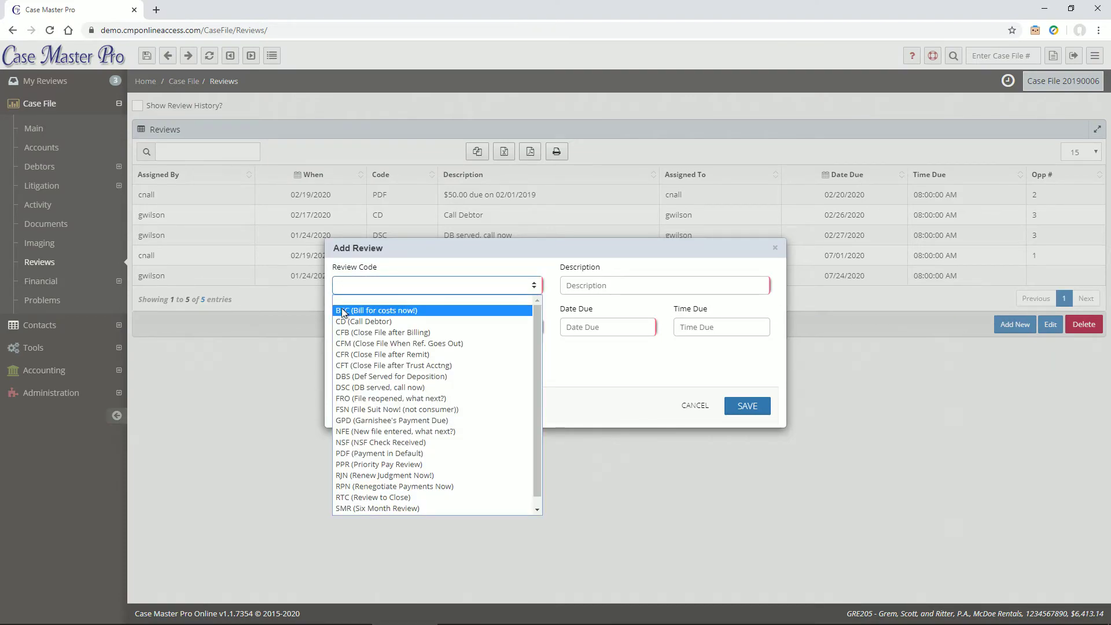
{"action": "left_click", "coordinate": [368, 431]}
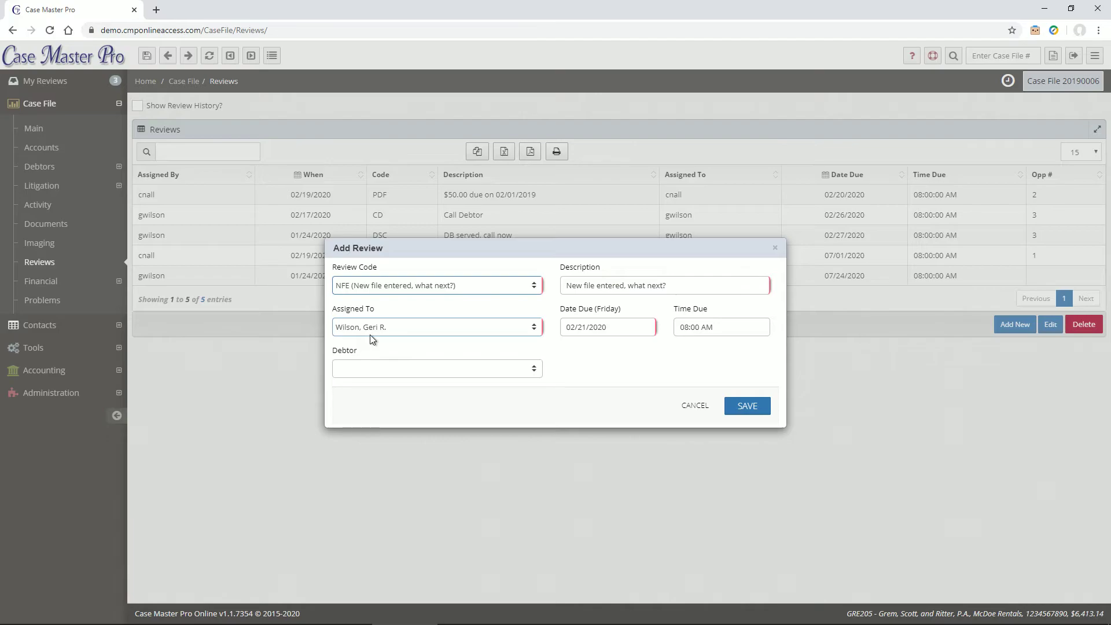
{"action": "left_click", "coordinate": [705, 405]}
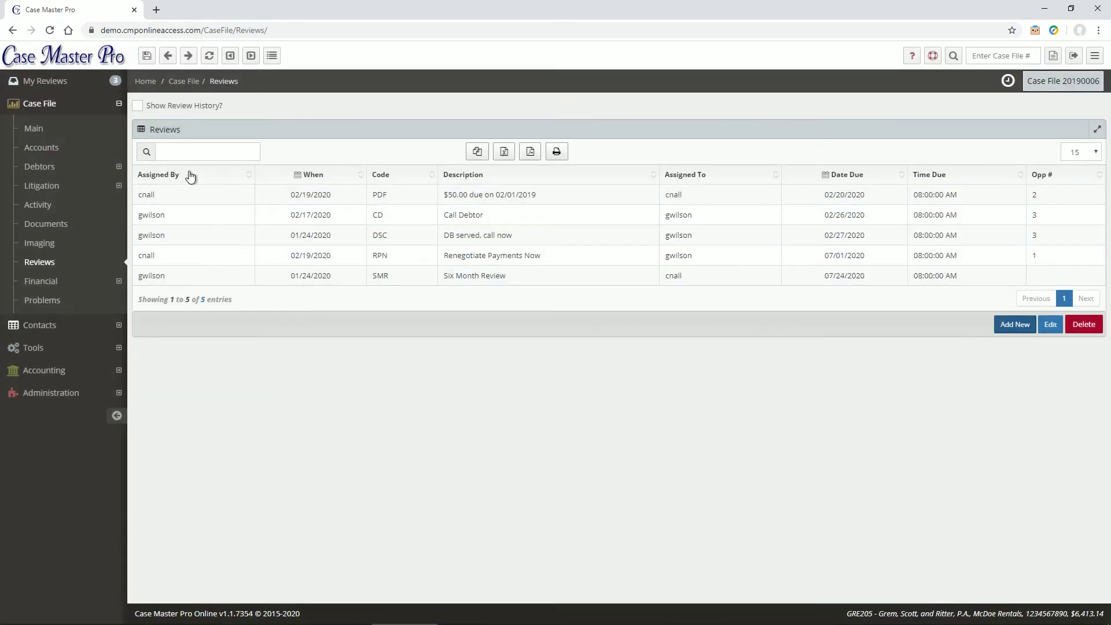
Step: Toggle the review history on and off, then expand the Financial section
{"action": "left_click", "coordinate": [139, 107]}
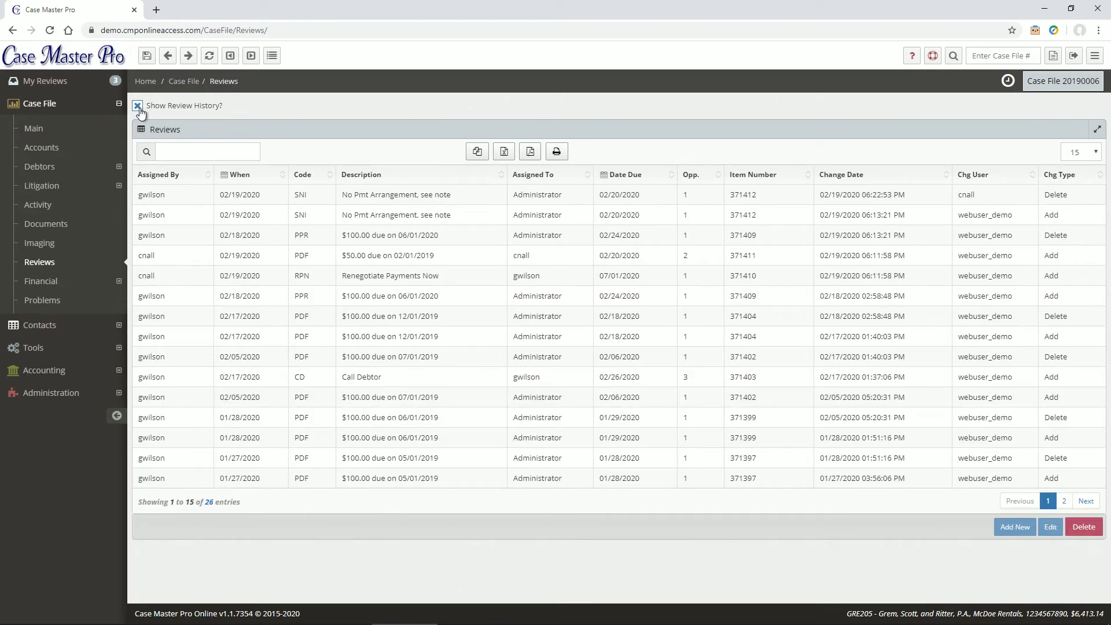
{"action": "left_click", "coordinate": [138, 107]}
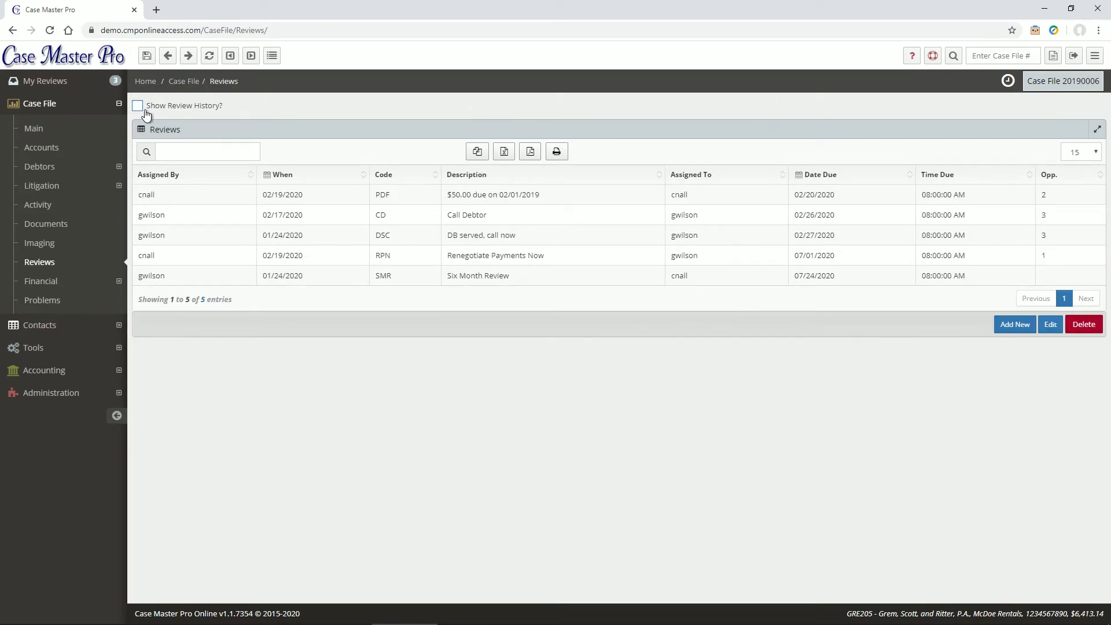
{"action": "left_click", "coordinate": [43, 280]}
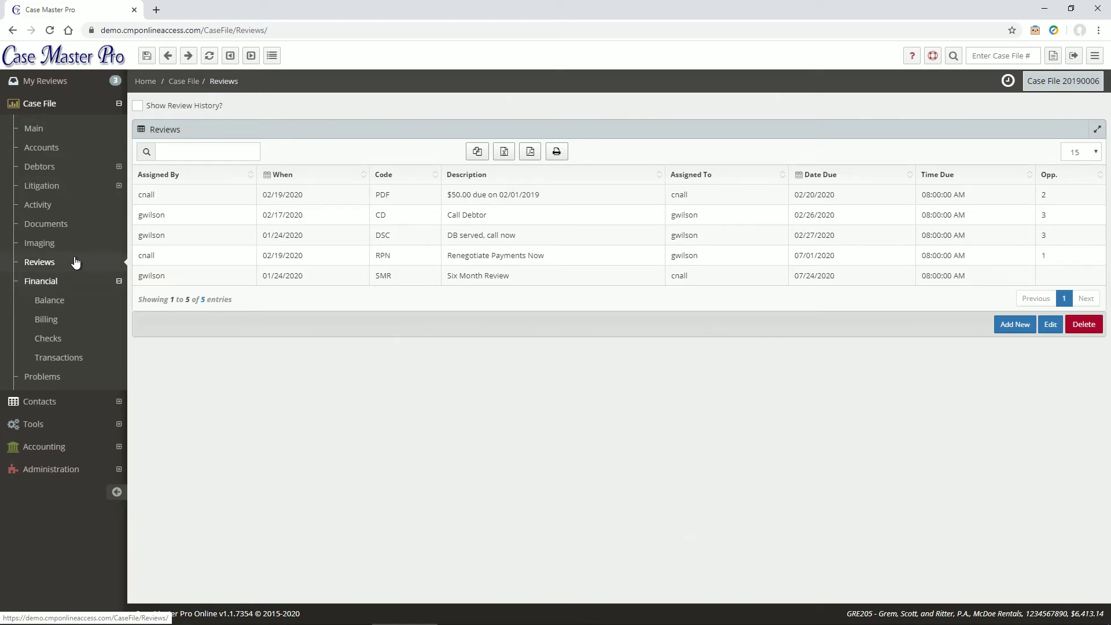
Step: Show the case balance as a Detail breakdown, then go to the Billing entries
{"action": "left_click", "coordinate": [56, 305]}
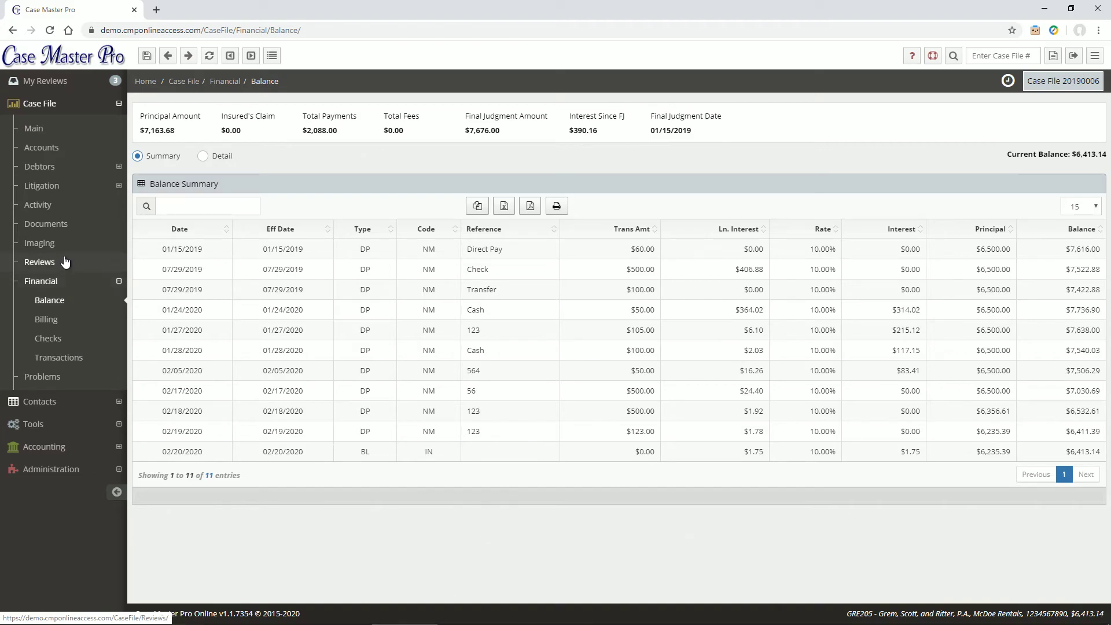
{"action": "left_click", "coordinate": [204, 157]}
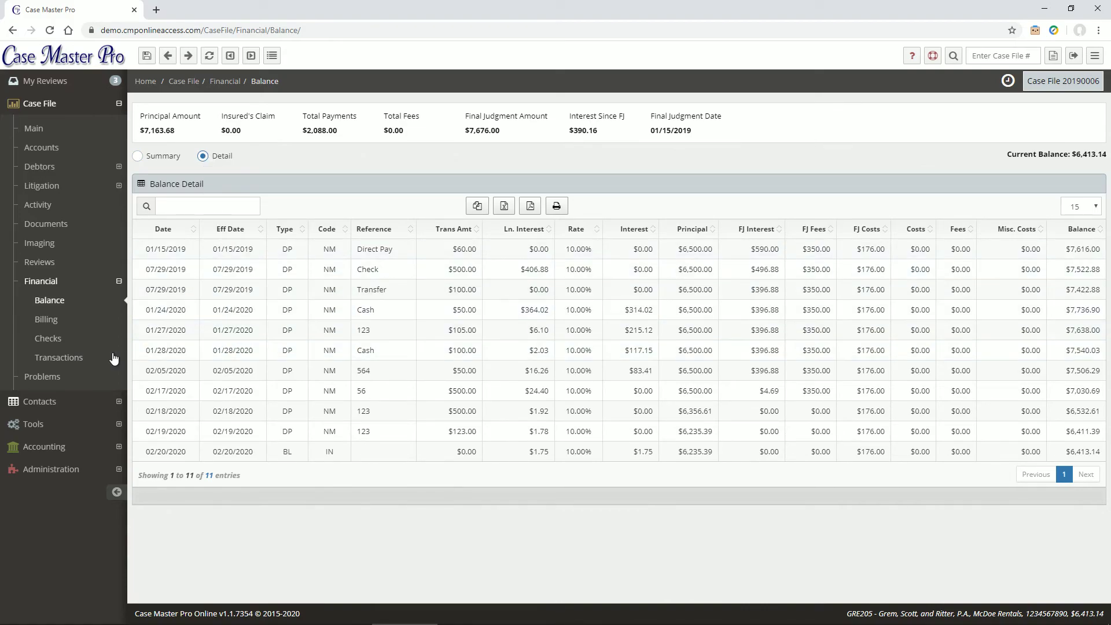
{"action": "left_click", "coordinate": [52, 321]}
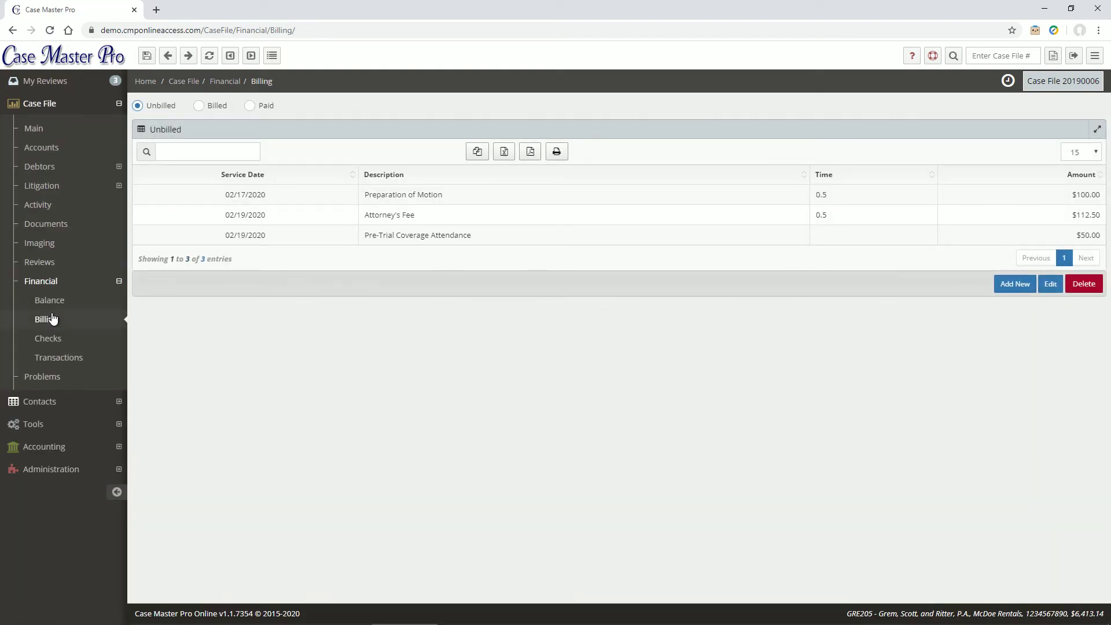
{"action": "left_click", "coordinate": [216, 109]}
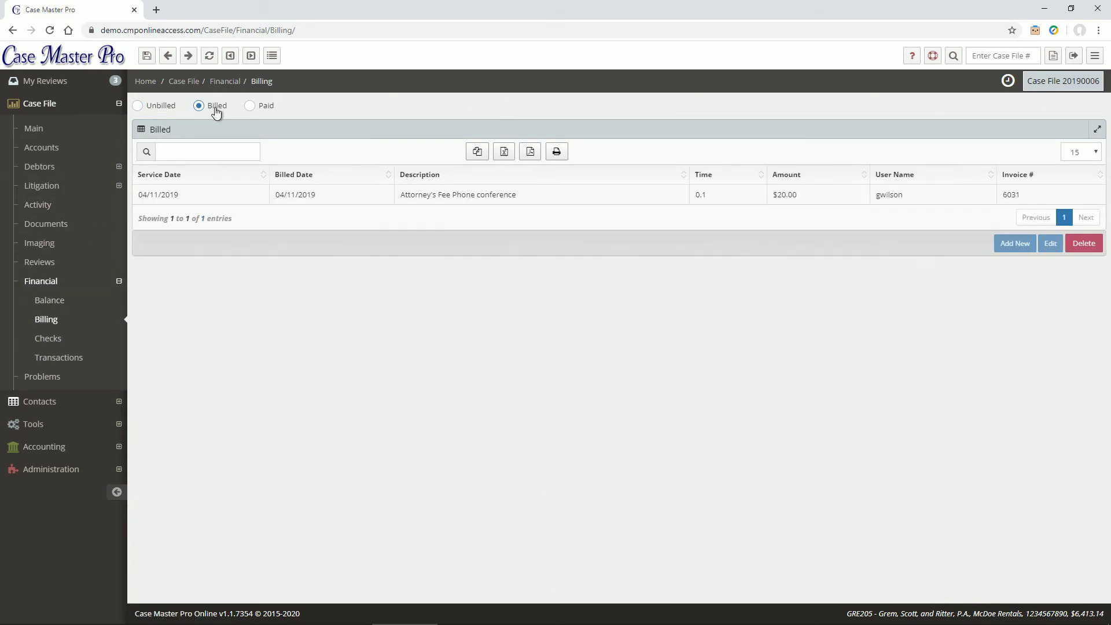
{"action": "left_click", "coordinate": [253, 108]}
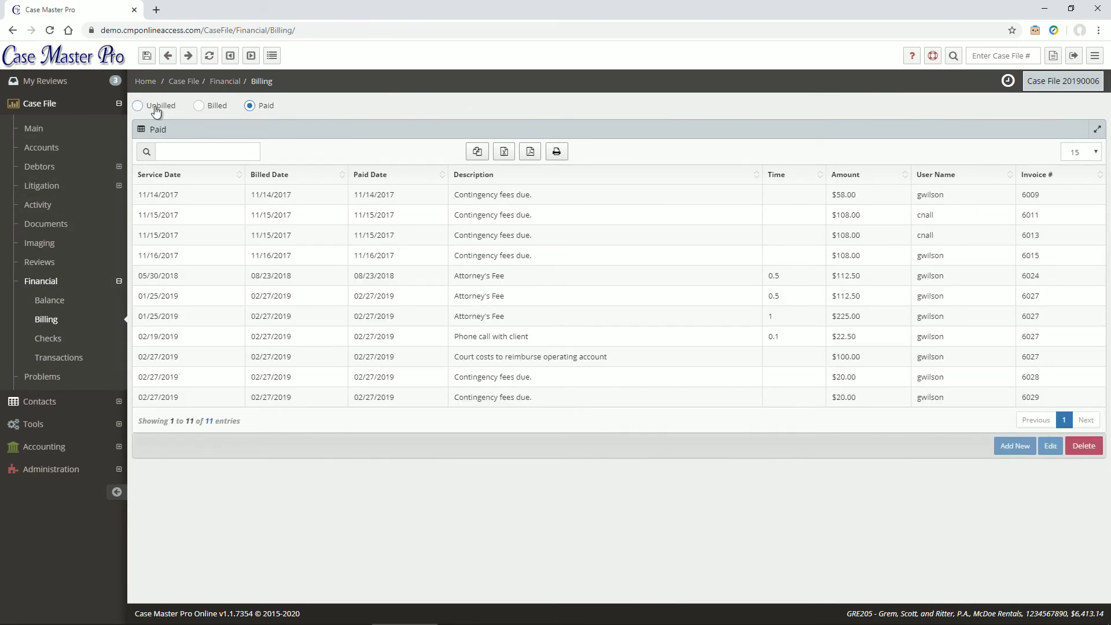
{"action": "left_click", "coordinate": [146, 108]}
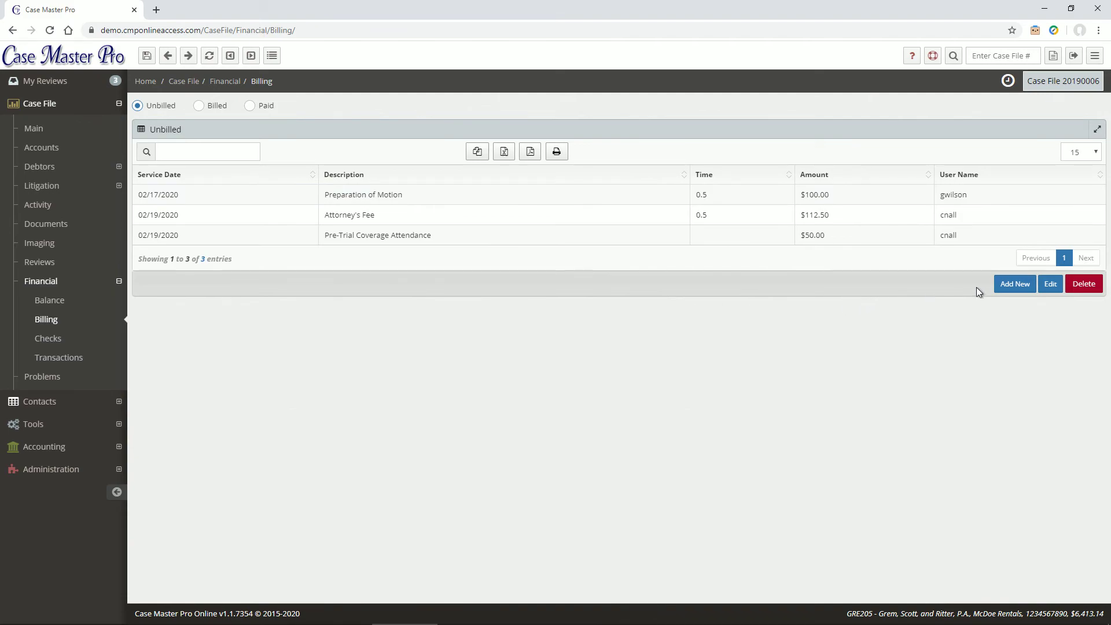
{"action": "left_click", "coordinate": [1012, 284]}
{"action": "left_click", "coordinate": [453, 264]}
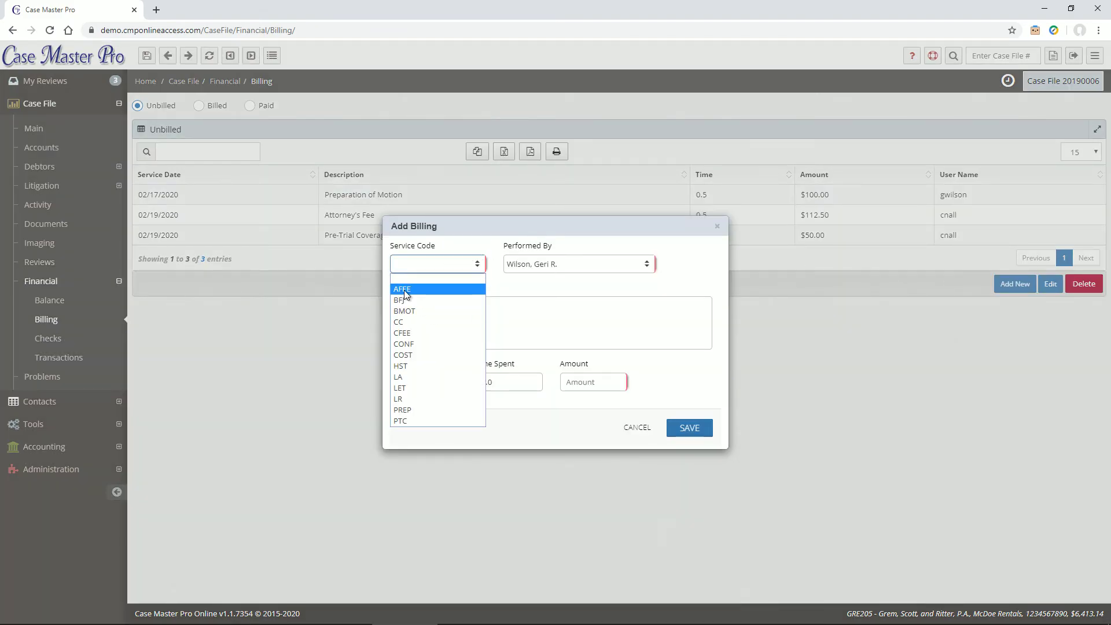
{"action": "left_click", "coordinate": [412, 293]}
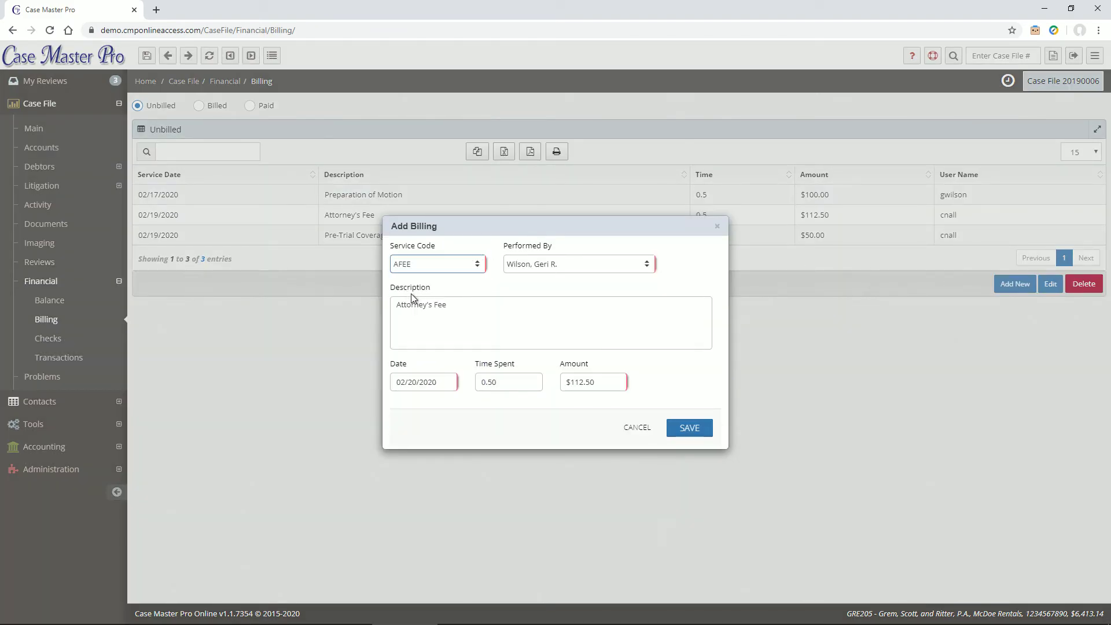
{"action": "left_click", "coordinate": [637, 431]}
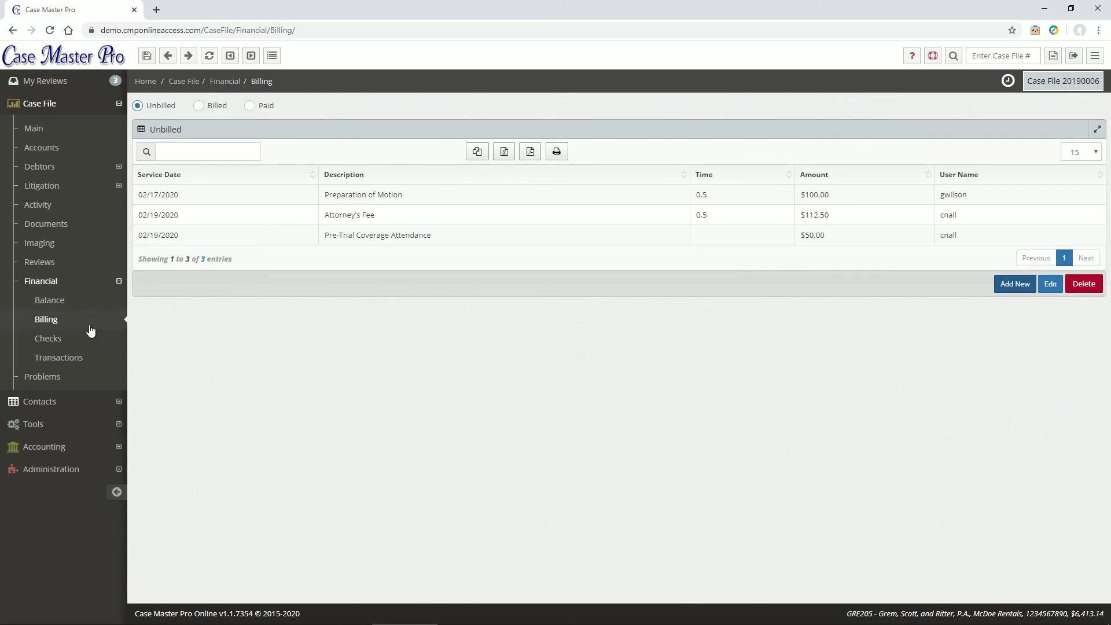
Step: View the Checks and Transactions lists, then open and cancel an Add Transaction dialog without saving
{"action": "left_click", "coordinate": [64, 338]}
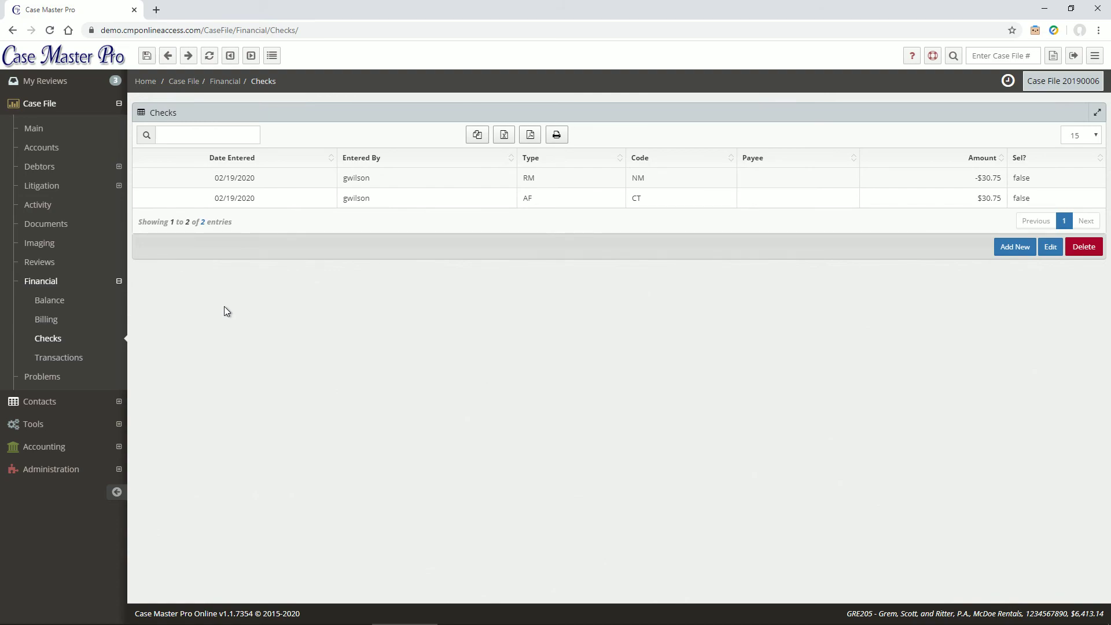
{"action": "left_click", "coordinate": [48, 358]}
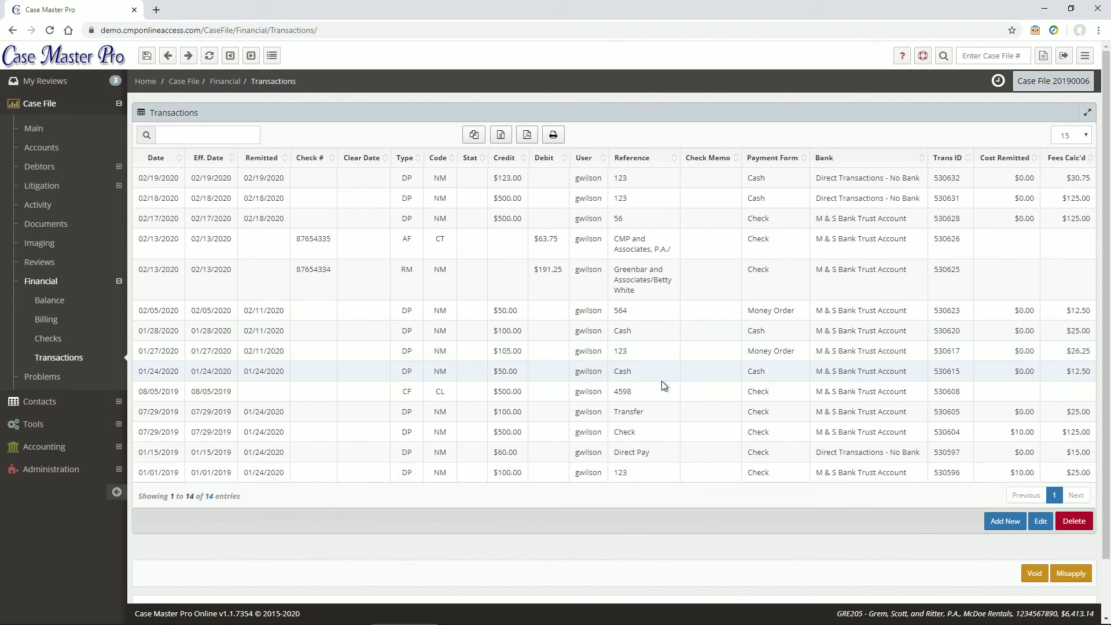
{"action": "left_click", "coordinate": [1005, 523]}
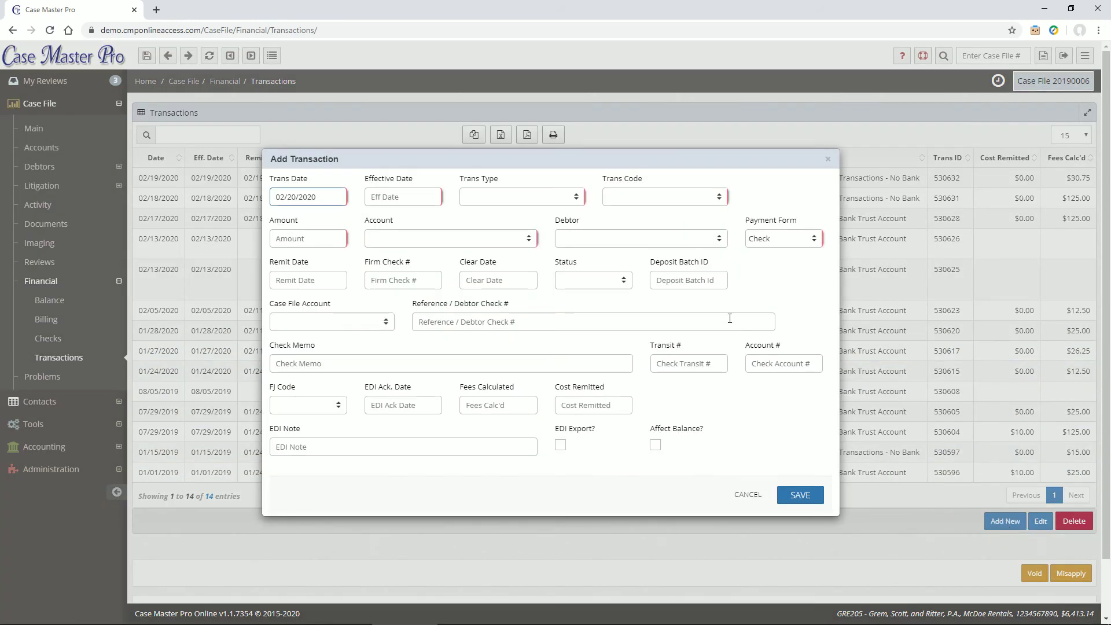
{"action": "left_click", "coordinate": [748, 495]}
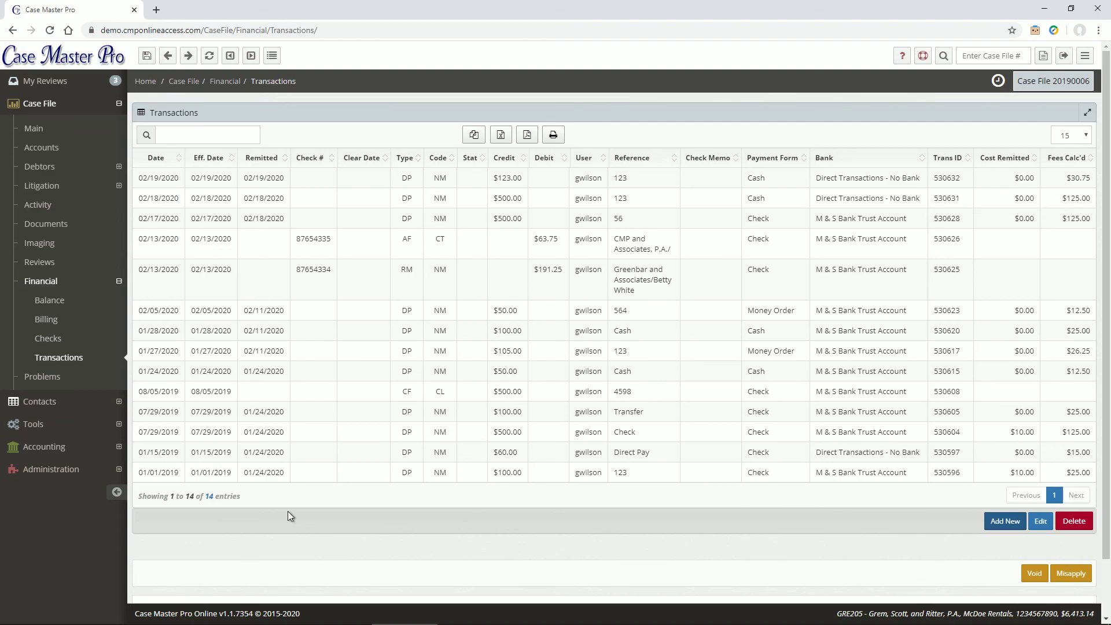
Step: Re-run Check It on the Problems page to list two problems, then open the Contact Support form
{"action": "left_click", "coordinate": [61, 382]}
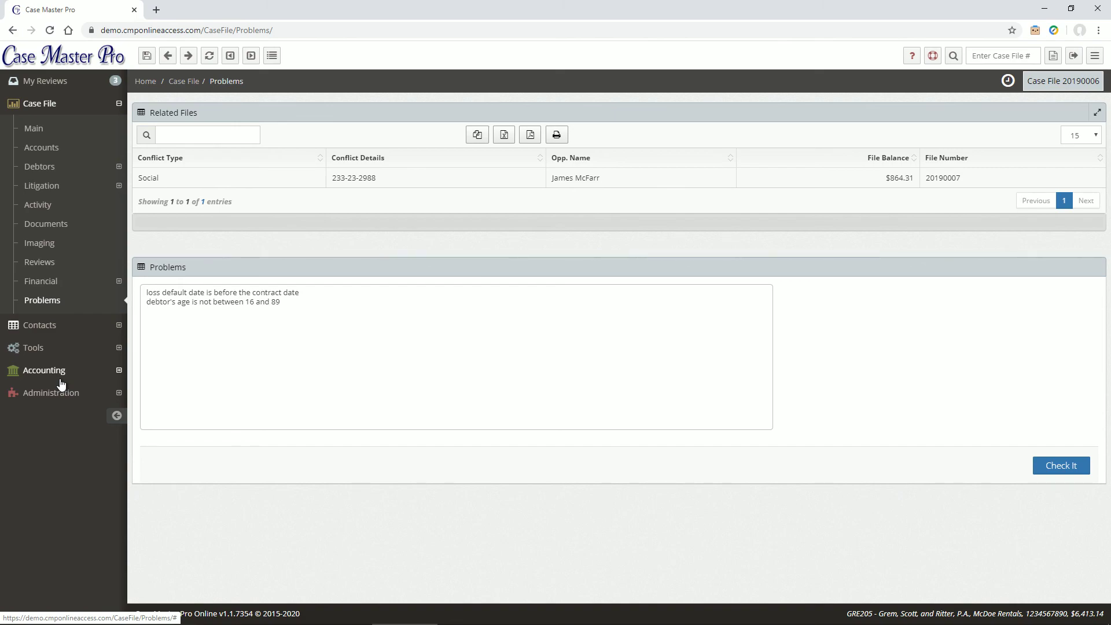
{"action": "left_click", "coordinate": [226, 317]}
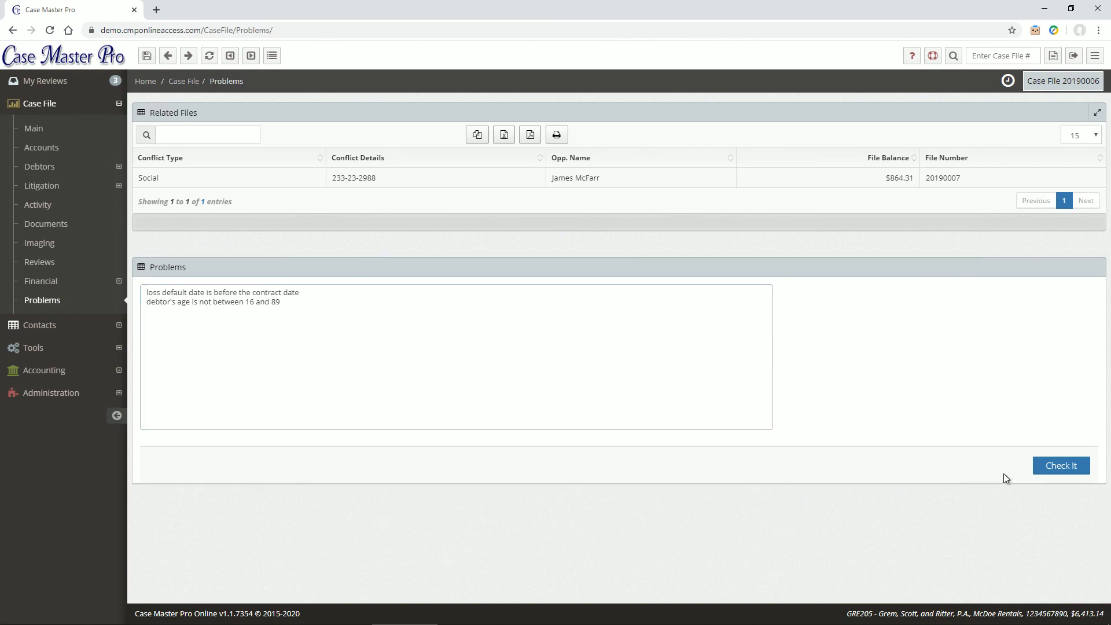
{"action": "left_click", "coordinate": [1047, 471]}
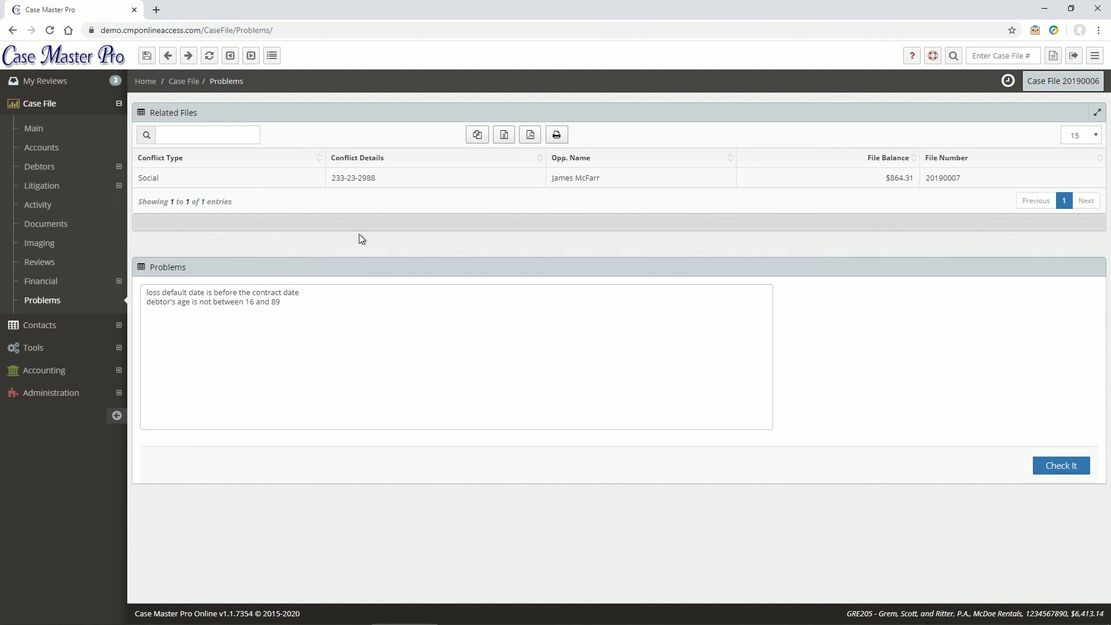
{"action": "left_click", "coordinate": [933, 56]}
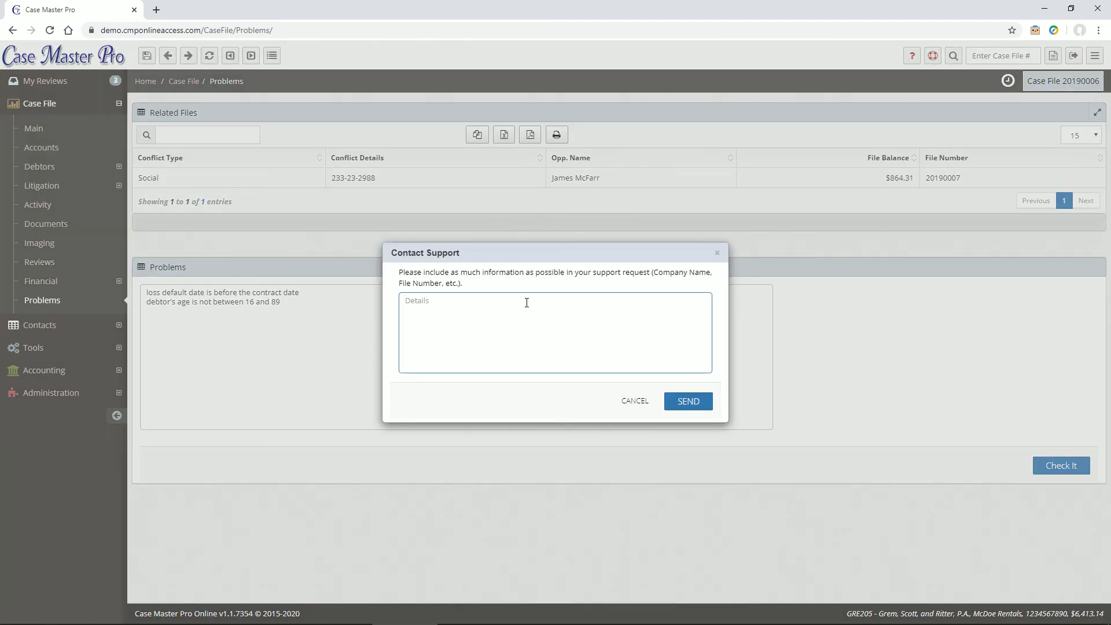